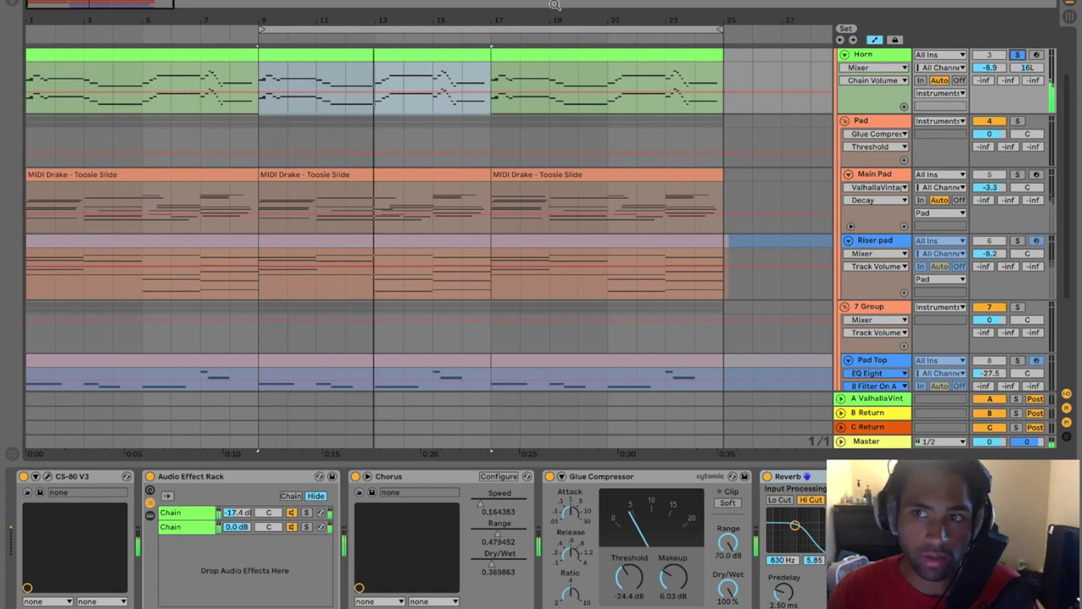
- Open the middle Horn clip's notes in an enlarged note editor to examine the melody
click(466, 54)
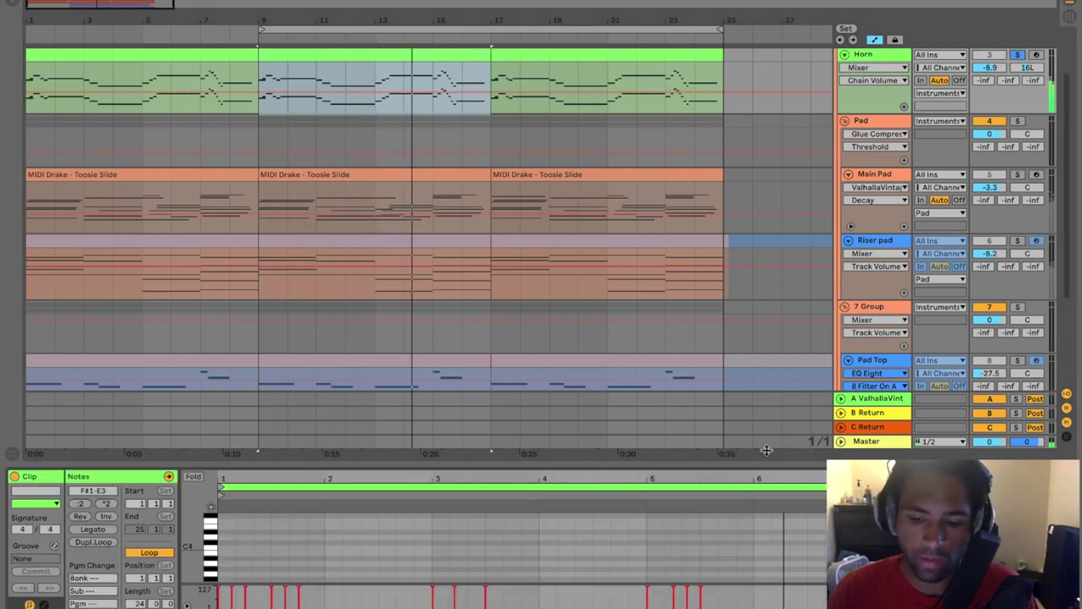
drag(766, 450, 772, 187)
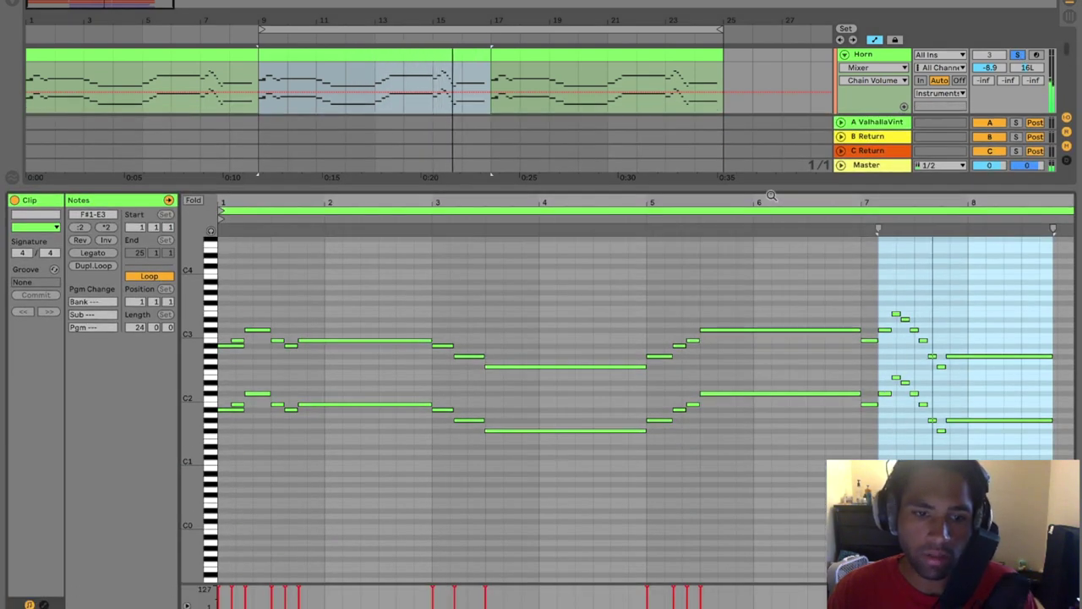
key(space)
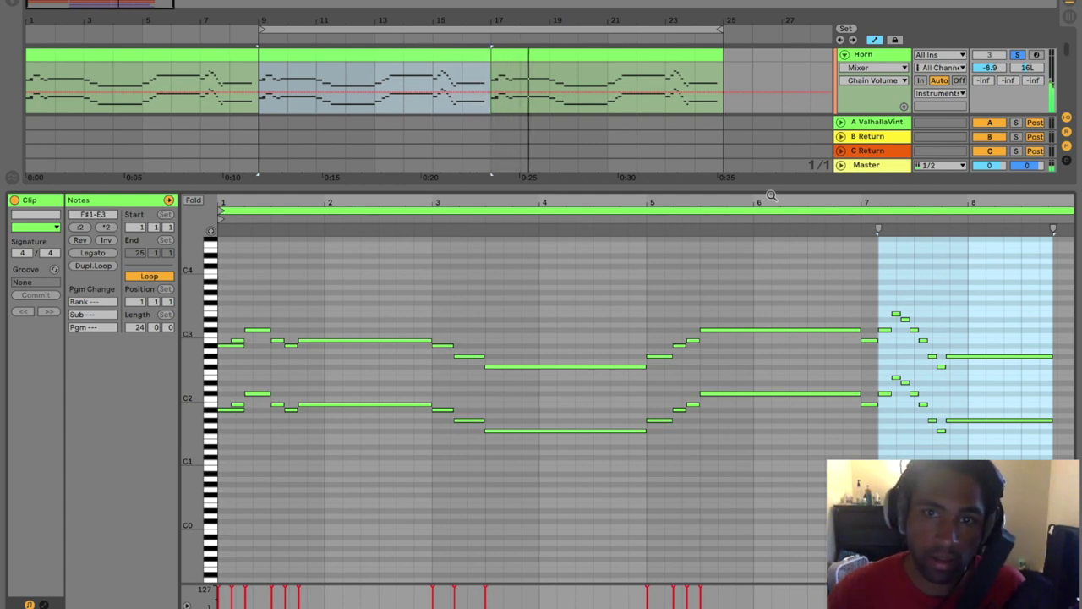
- Loop the arrangement over the middle Horn clip, bars 9 to 17, undoing the mistaken loop inside the clip
key(ctrl+l)
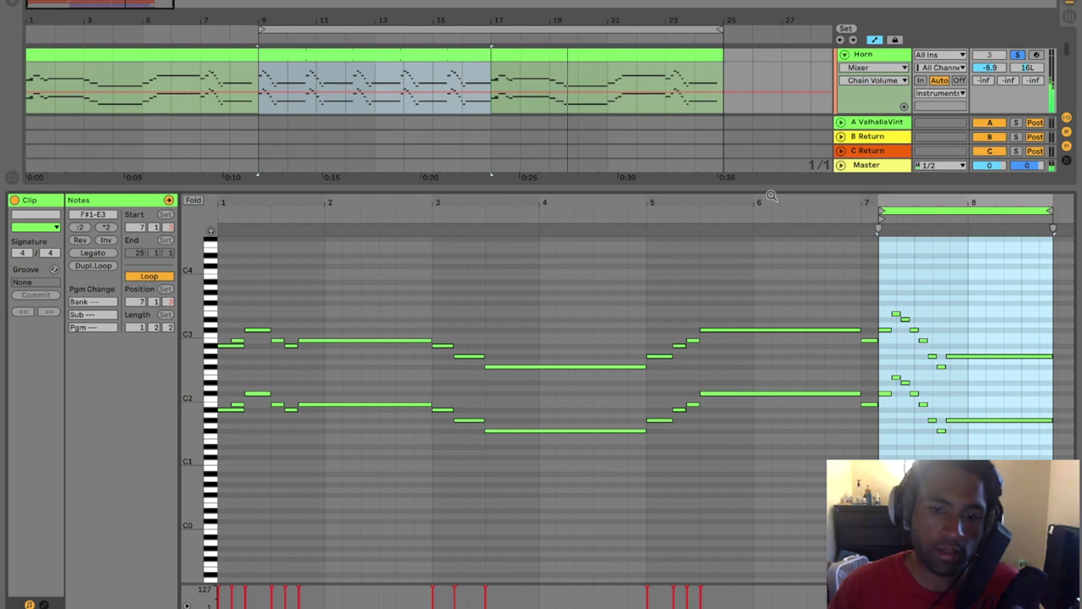
key(ctrl+z)
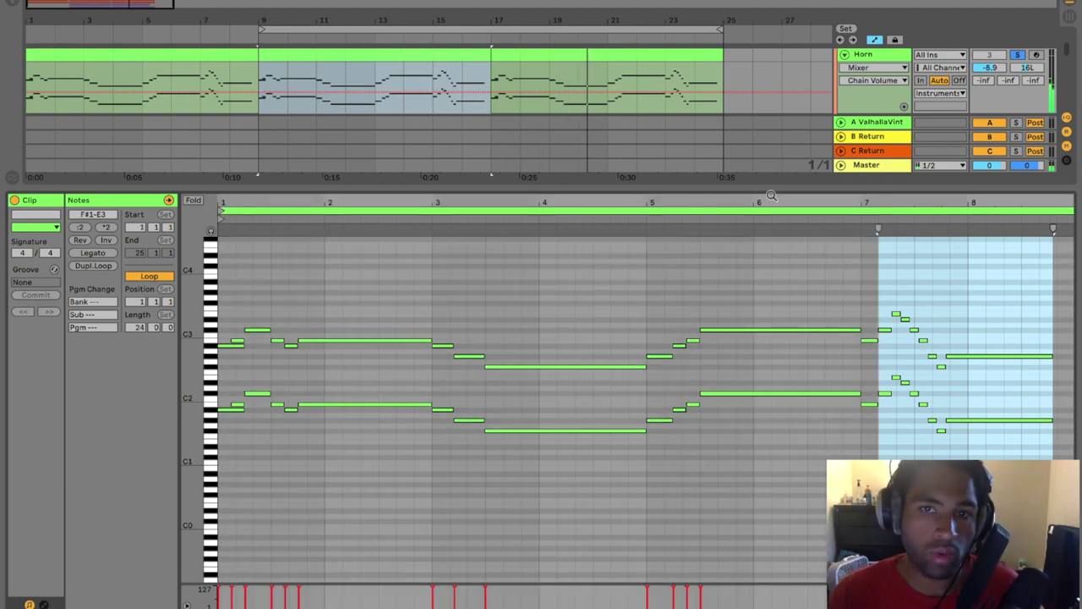
click(461, 56)
key(ctrl+l)
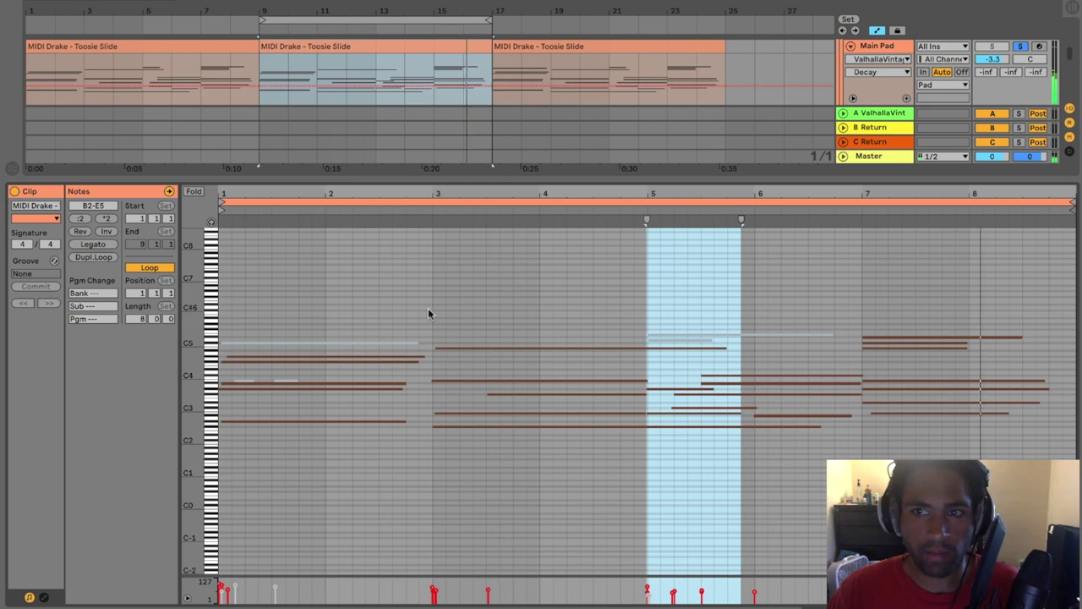
- Fold the Main Pad clip's note editor to the used pitches and examine the chord notes around bar 5
click(193, 191)
click(563, 266)
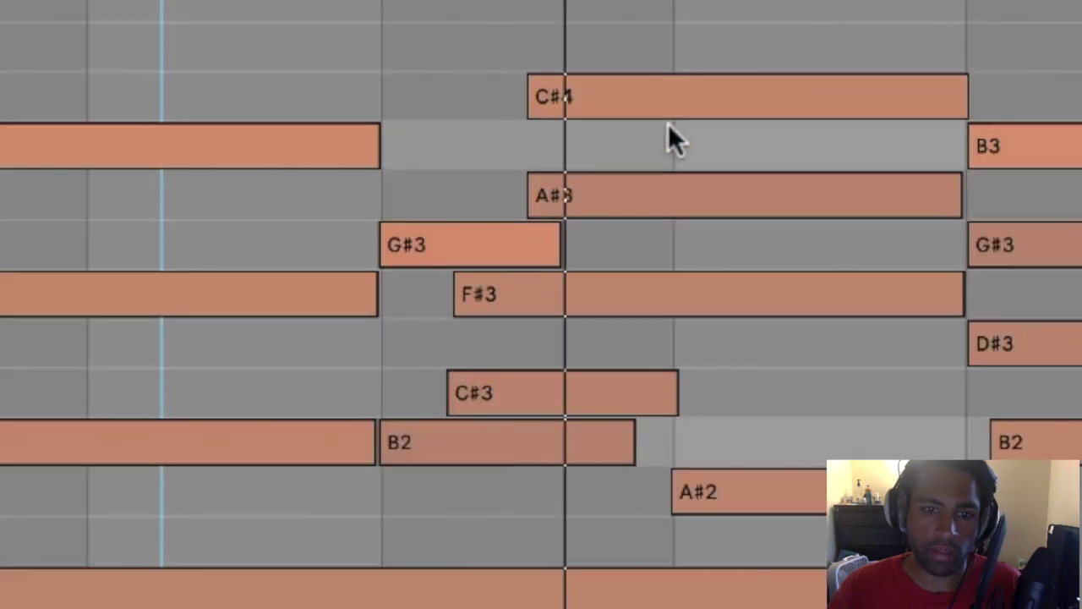
click(457, 245)
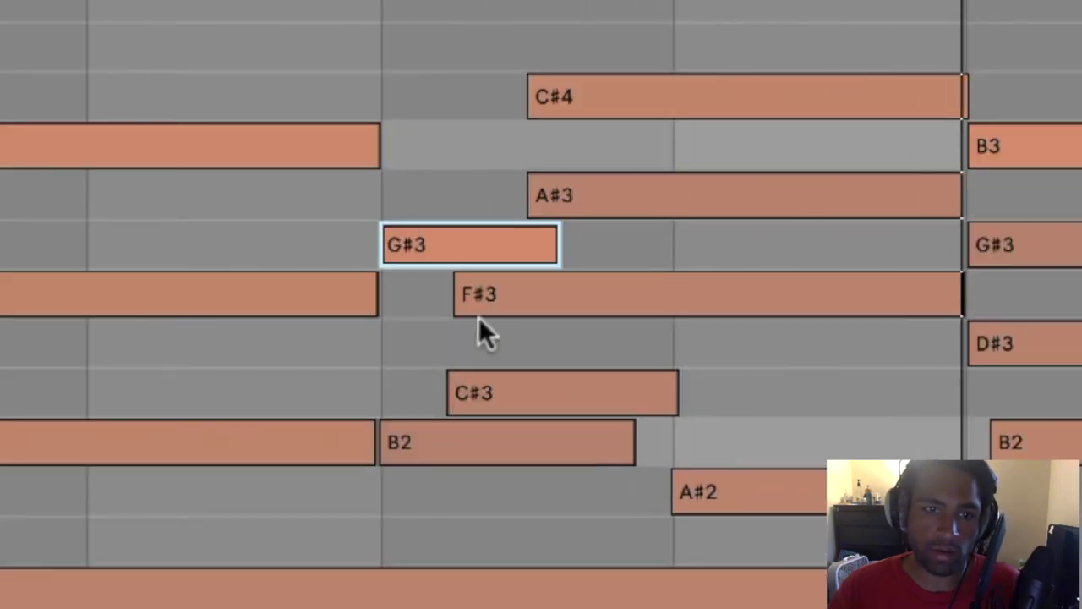
drag(659, 16, 649, 330)
drag(430, 208, 430, 282)
drag(700, 35, 700, 198)
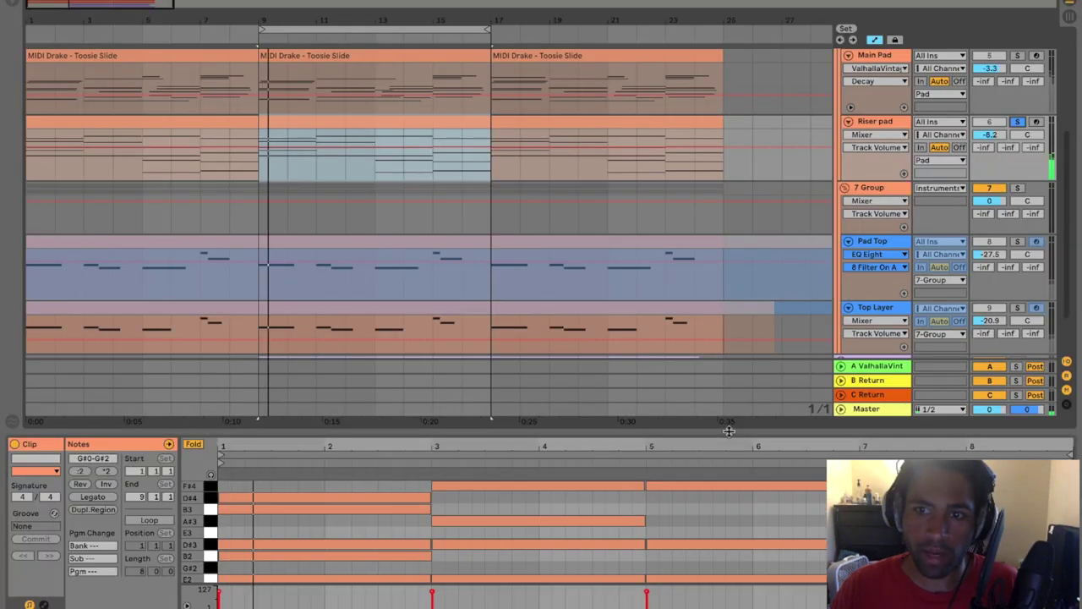
- Examine the Riser pad's chord notes, followed by its Serum oscillator, filter and FX settings, and close the plugin window
key(f)
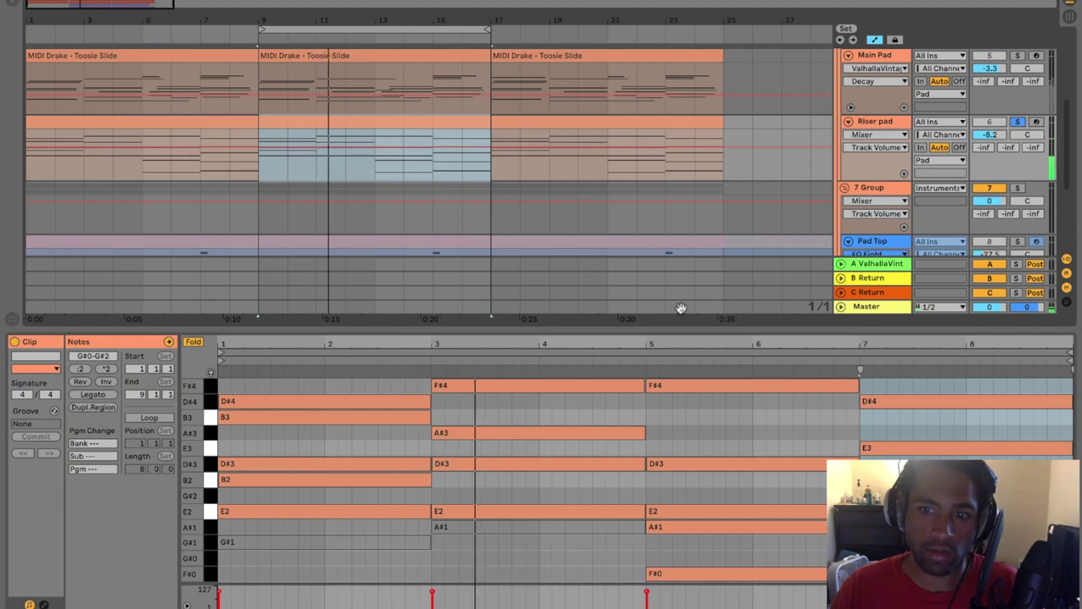
click(769, 158)
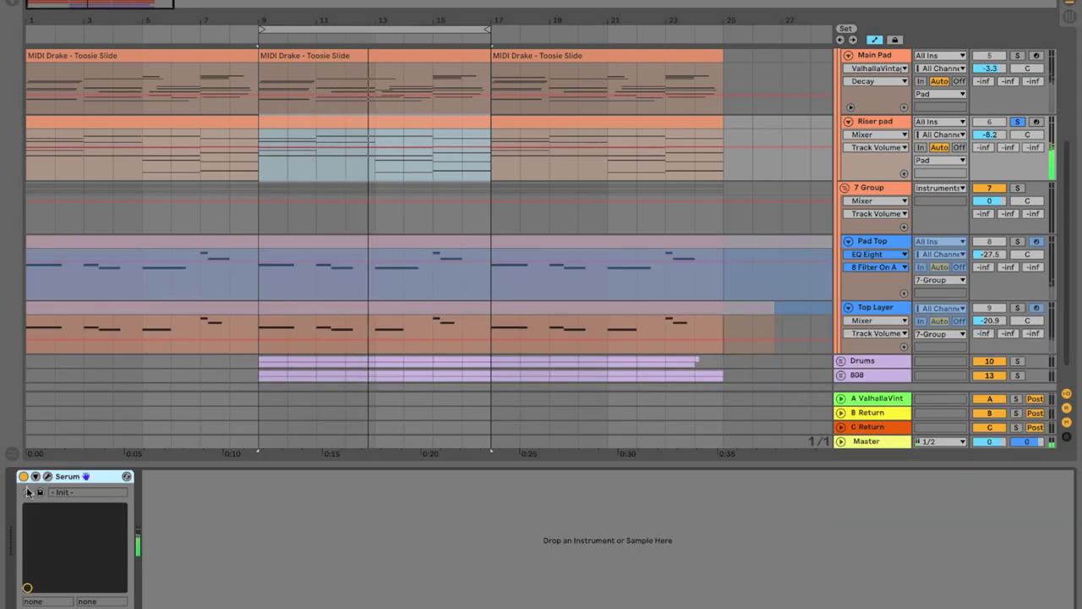
click(47, 477)
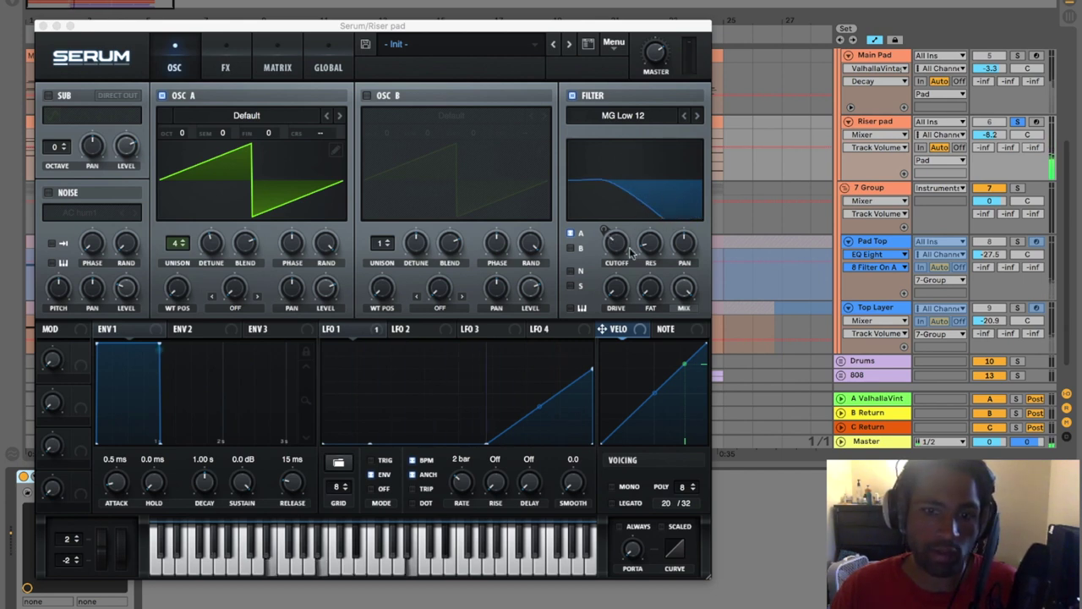
click(237, 59)
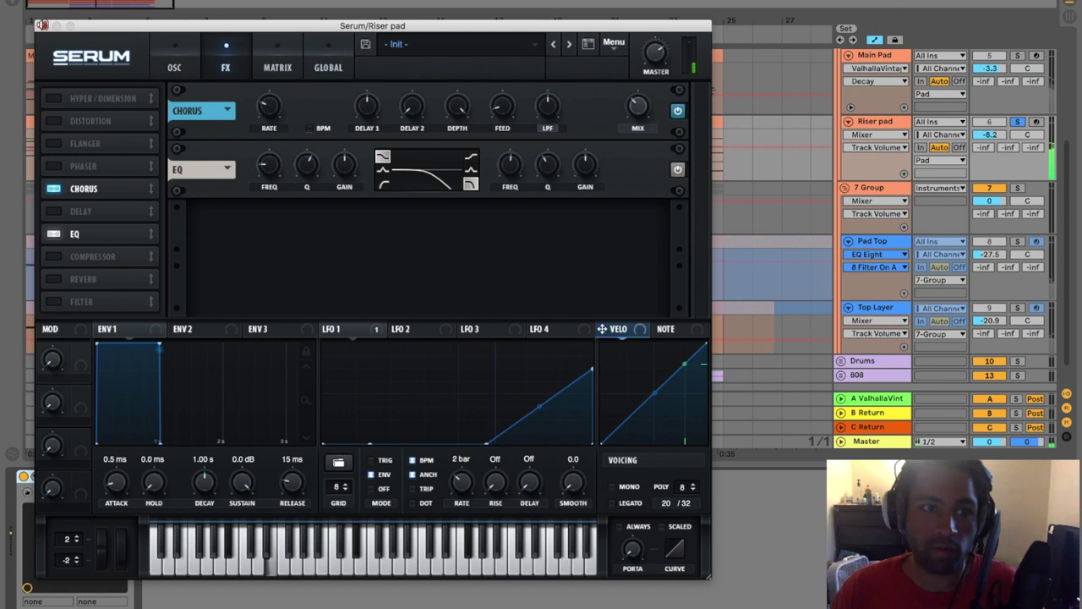
click(42, 25)
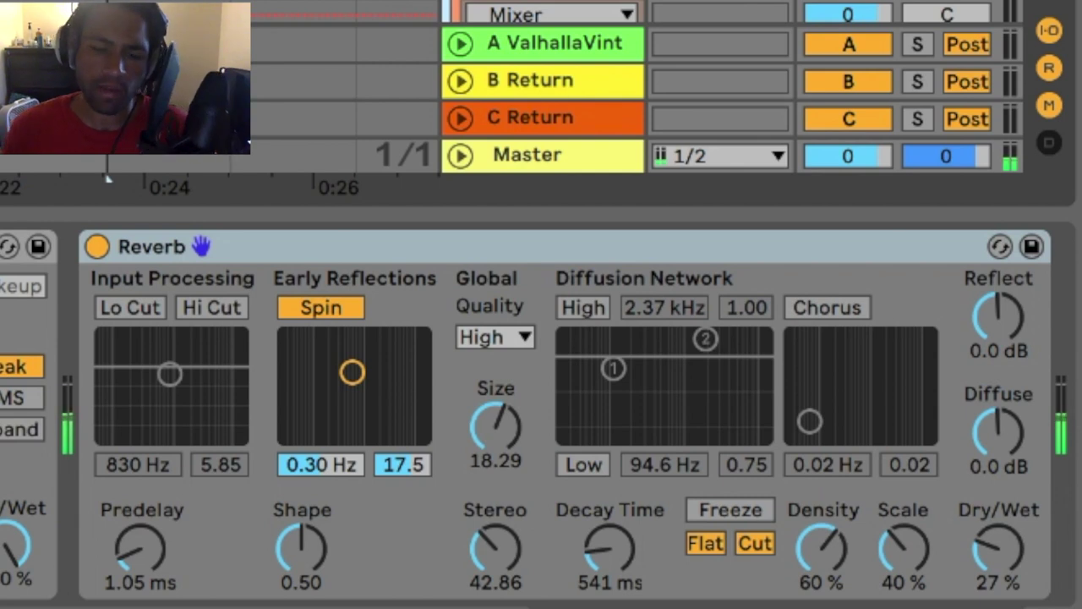
- Solo the Pad group together with the 7 Group
scroll(338, 12, down, 3)
click(245, 137)
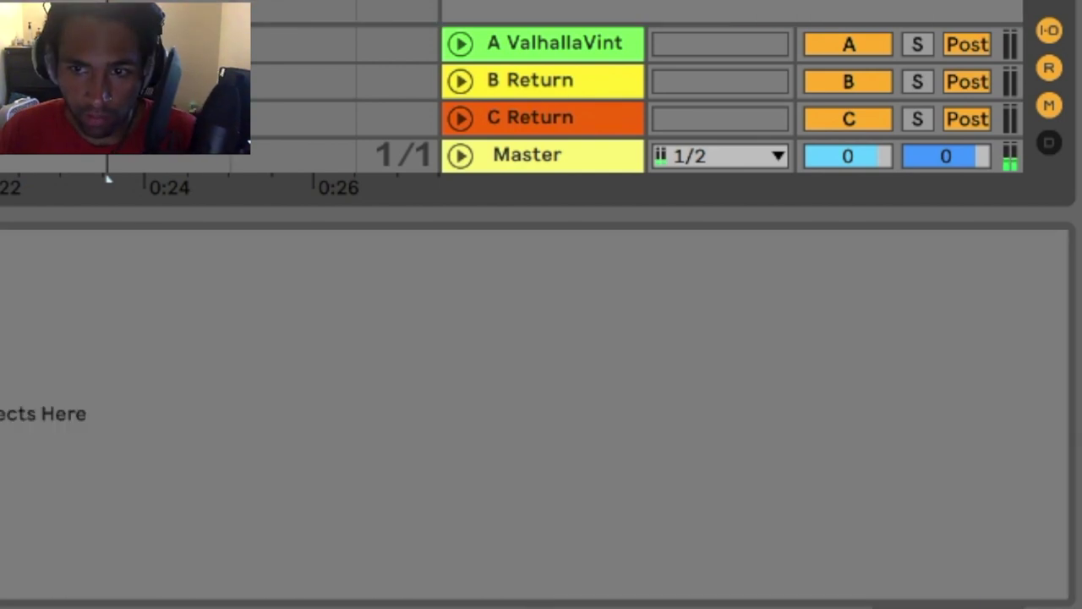
scroll(930, 185, up, 4)
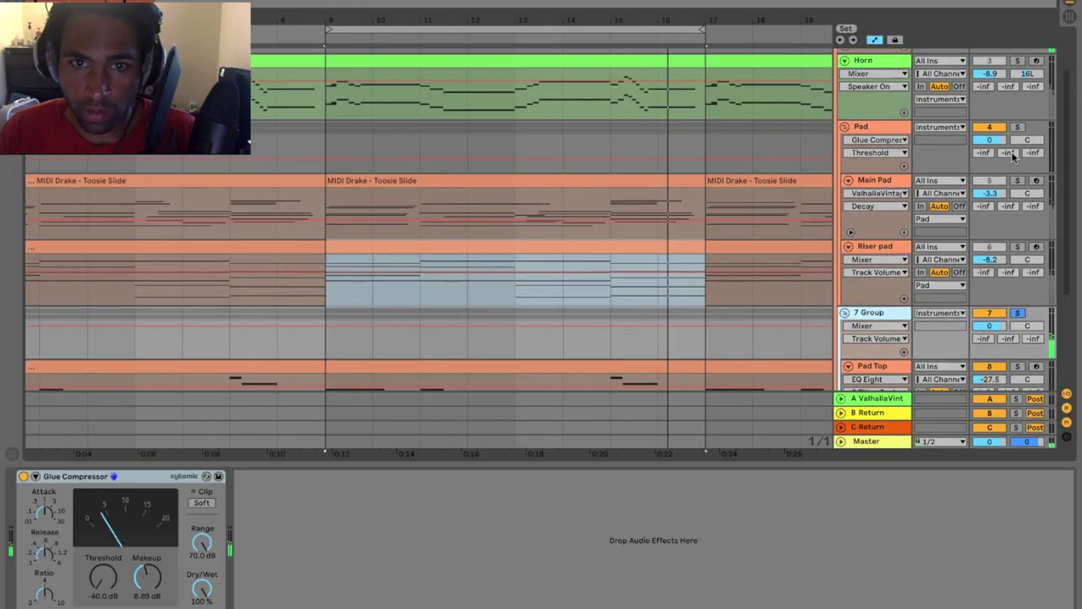
click(1018, 128)
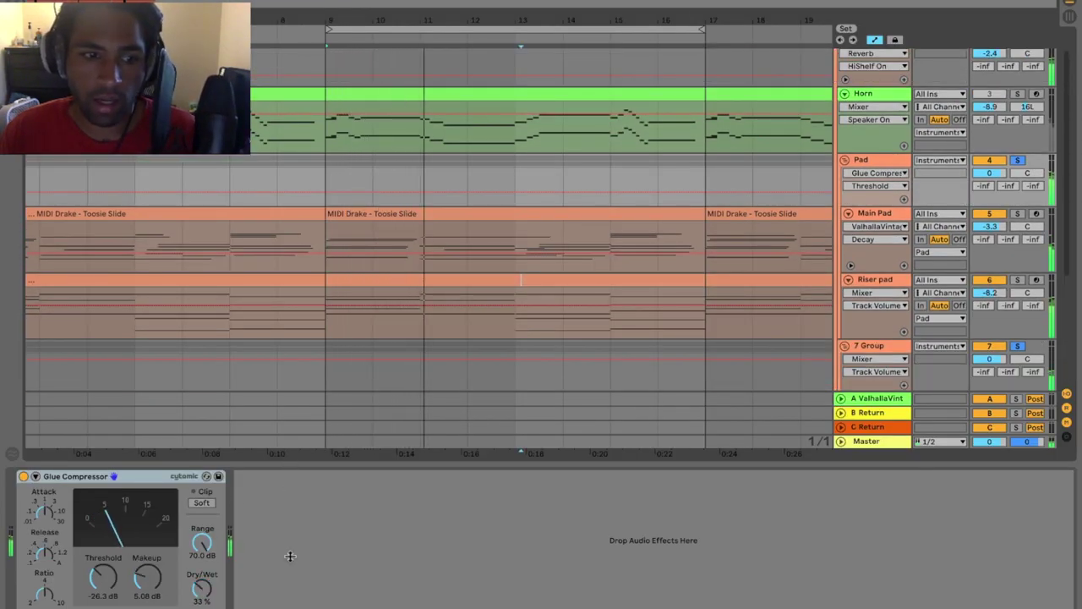
- Examine the Pad group's Glue Compressor and its Attack automation, and give the arrangement more vertical room
drag(290, 556, 285, 604)
double_click(895, 163)
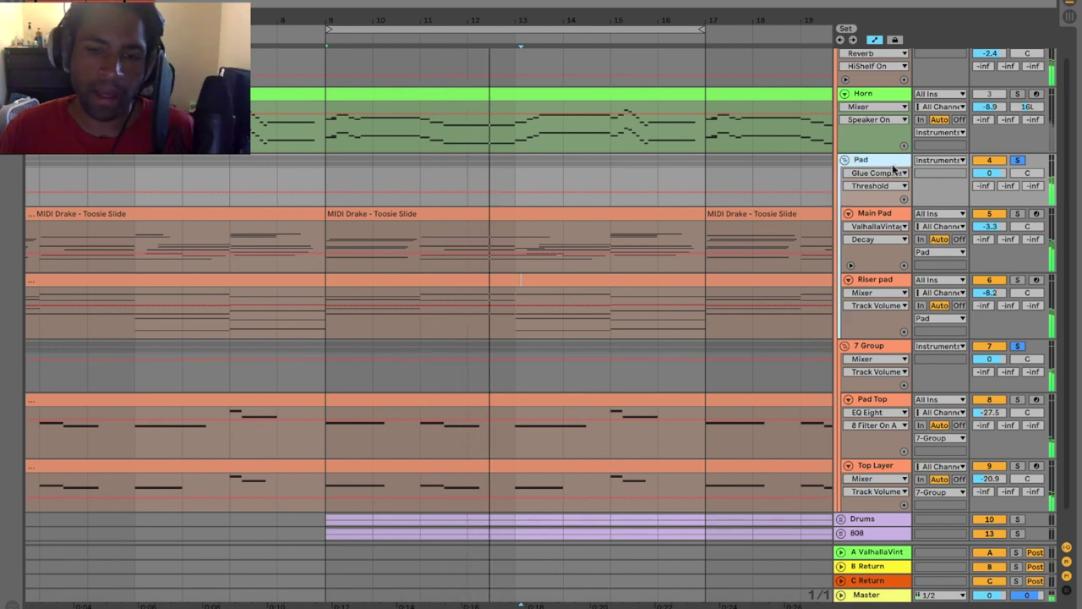
click(43, 512)
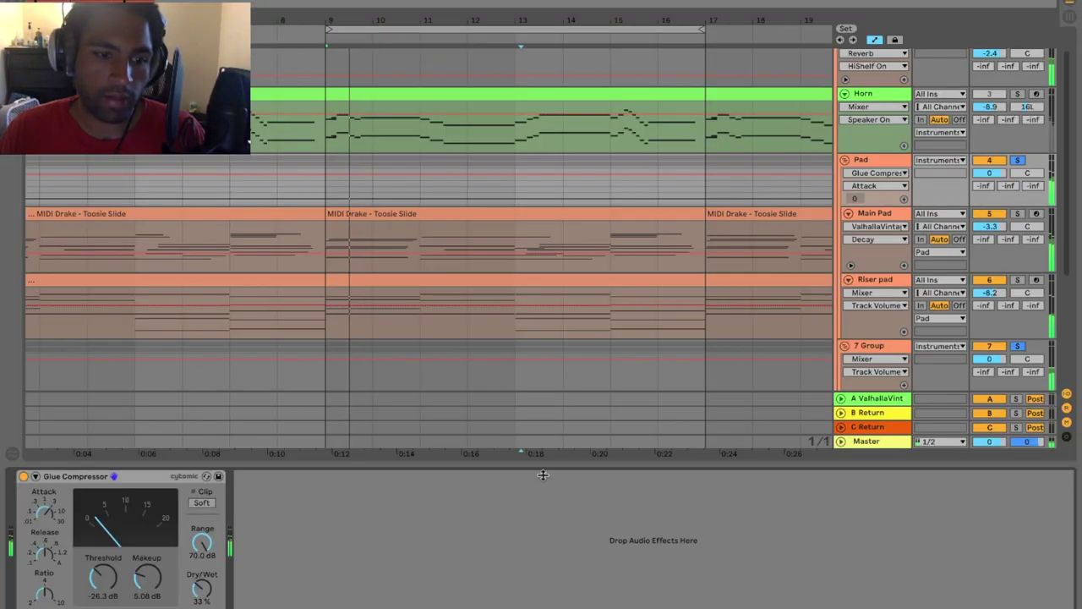
drag(544, 473, 537, 604)
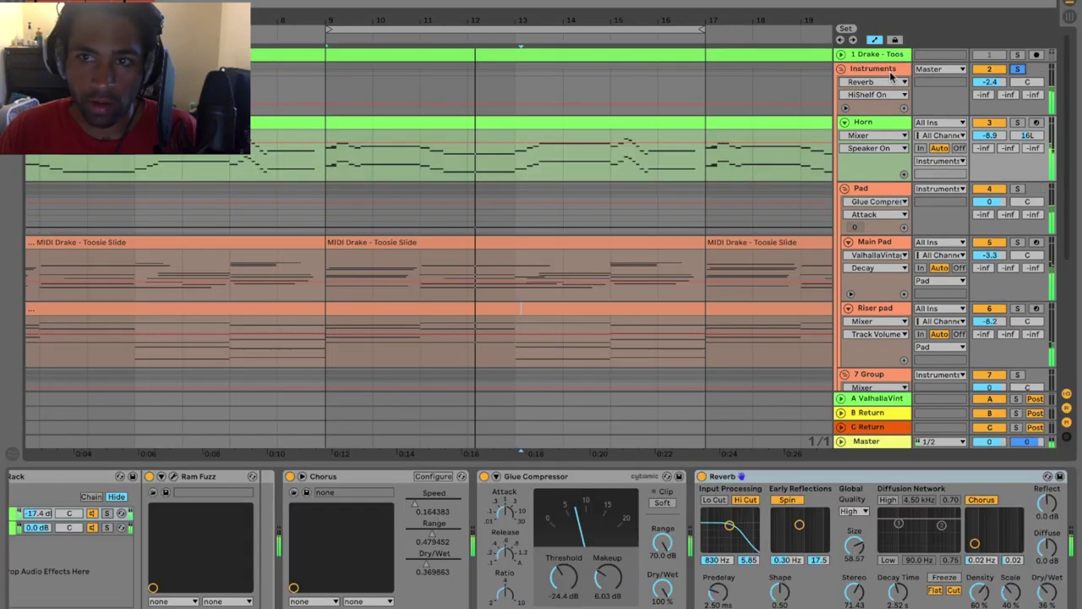
- In the Instruments group's effect chain, hide the automation lanes and compare the sound with Utility bypassed and active
click(891, 74)
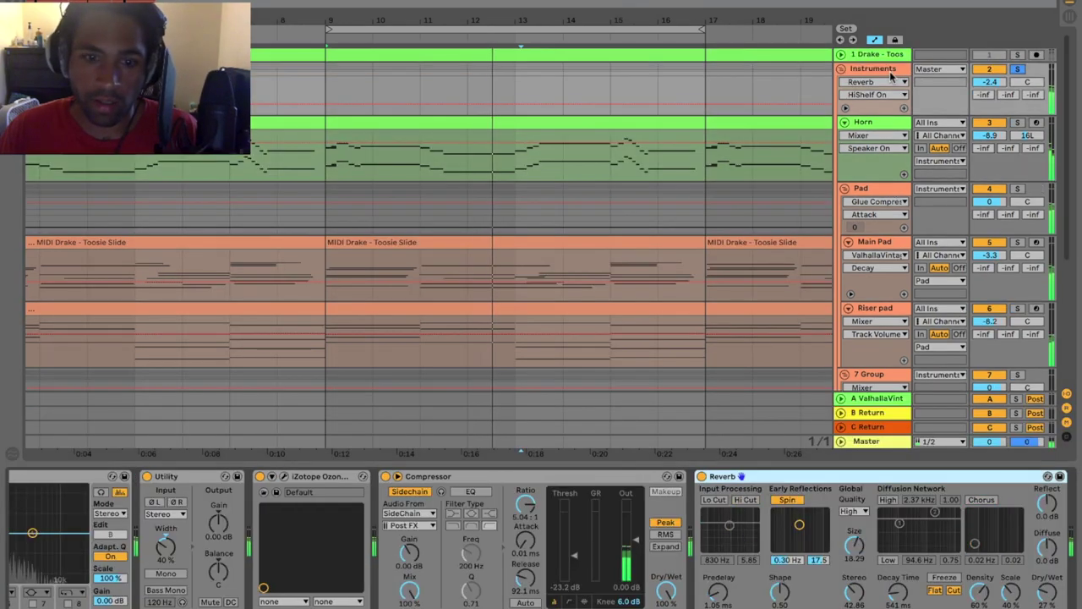
scroll(332, 526, left, 5)
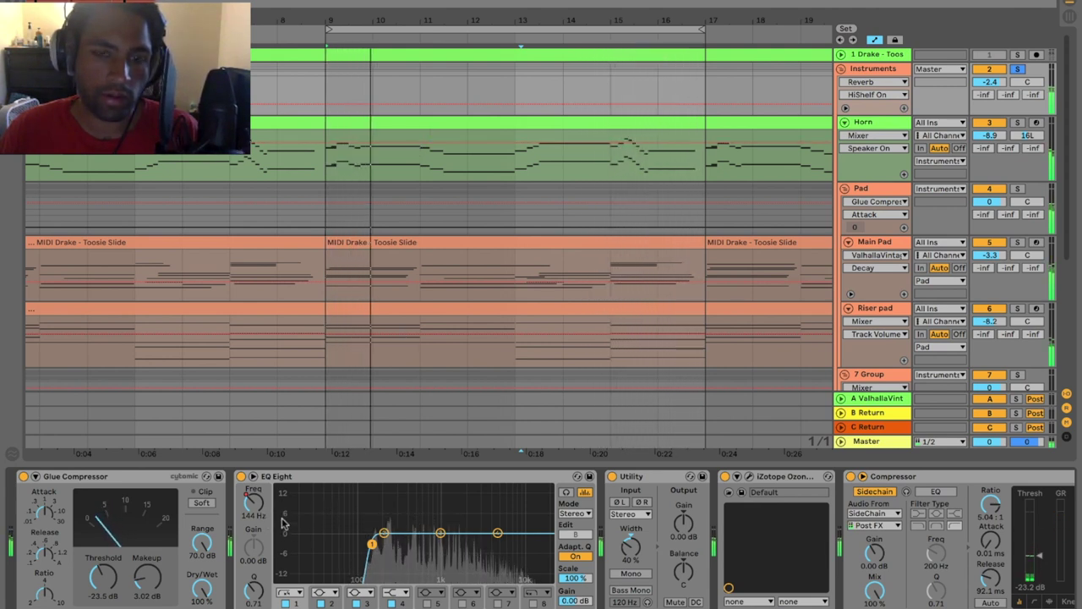
click(876, 40)
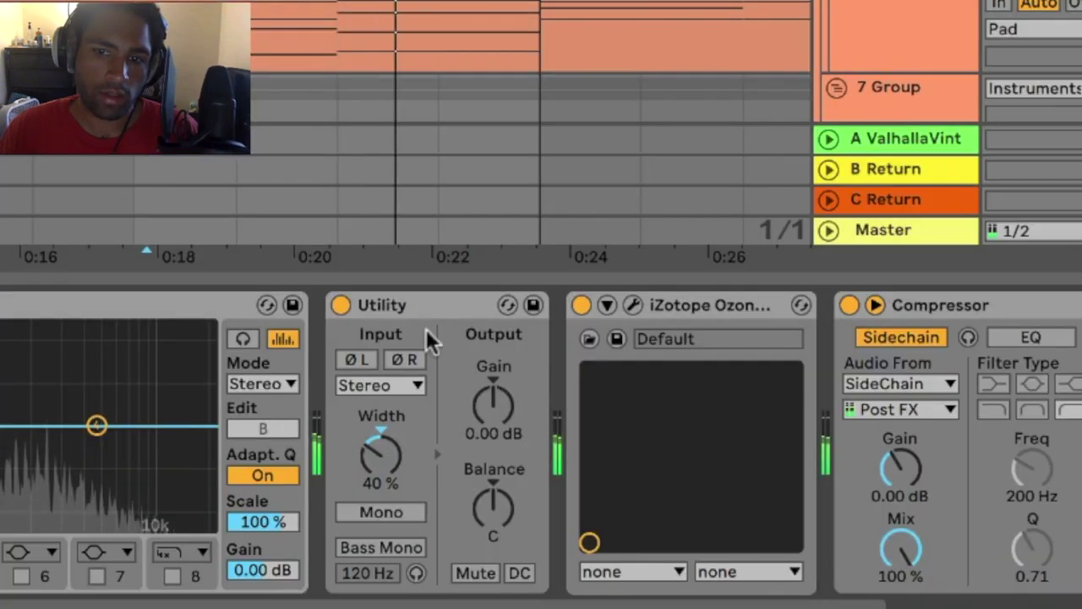
click(342, 302)
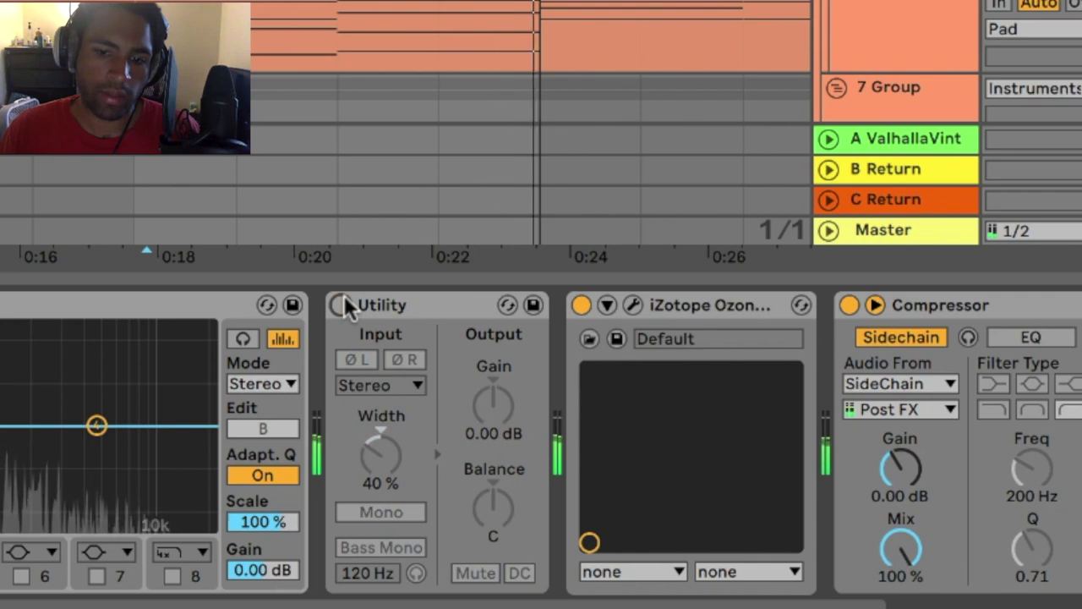
click(343, 303)
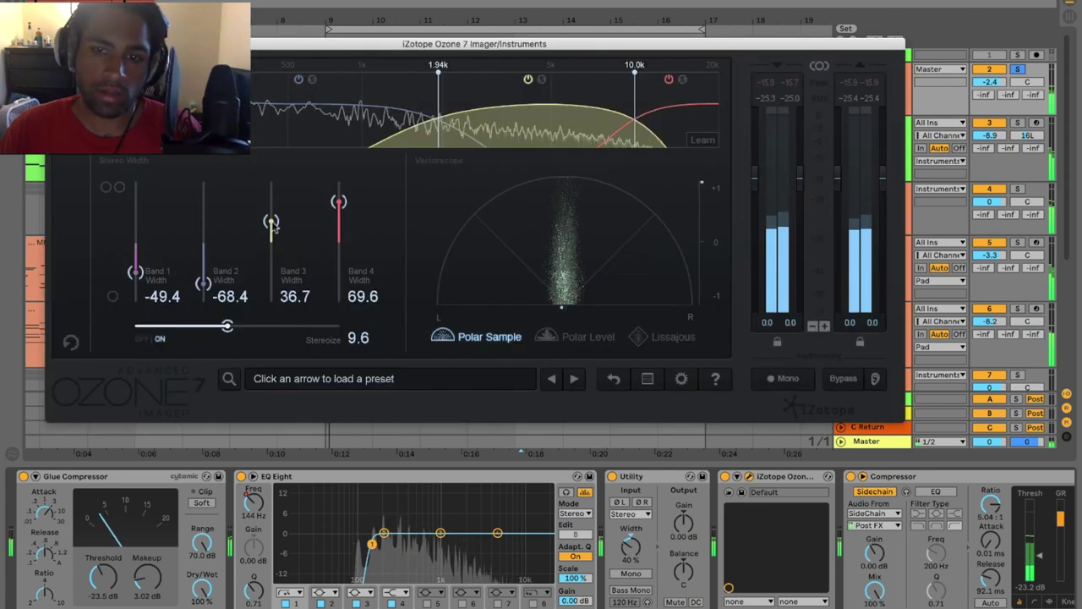
- In the Instruments group's Ozone 7 Imager, set Stereoize to 10.4 and audition the Band 3 width, returning it to 36.7
drag(272, 224, 272, 230)
drag(226, 327, 235, 327)
drag(271, 231, 272, 222)
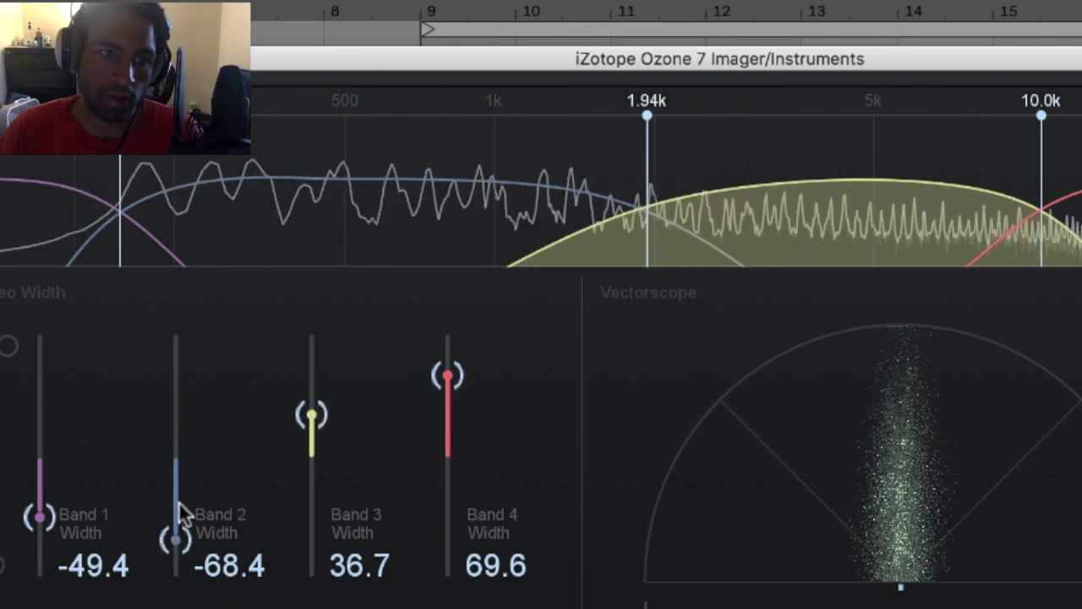
- Set the Imager's Band 1 width to -75.9 and Band 2 width to -49.4, and close its window
drag(169, 550, 172, 505)
drag(38, 522, 38, 563)
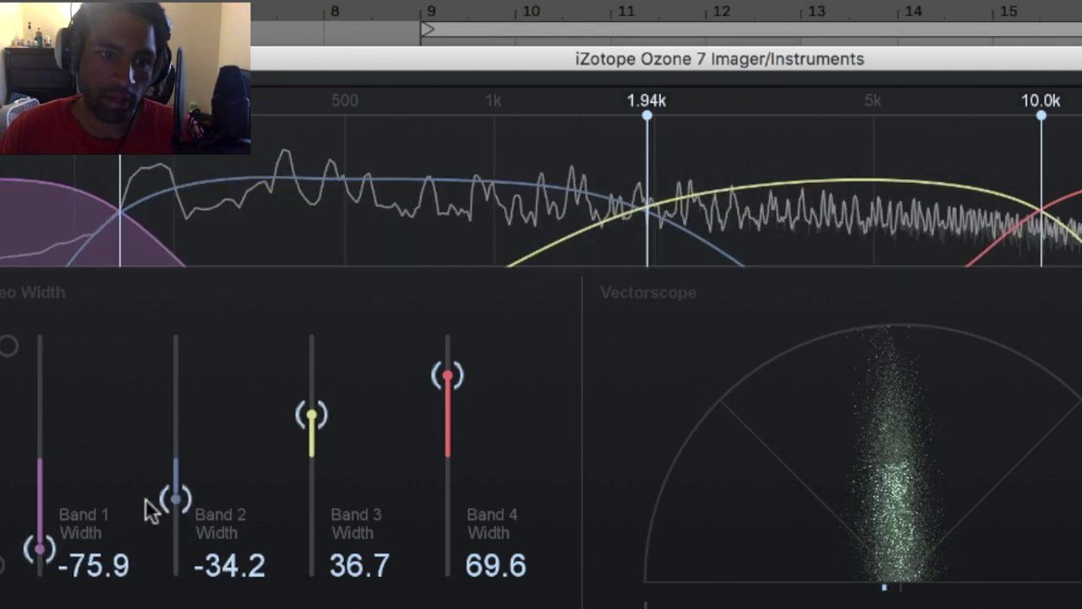
drag(174, 501, 175, 517)
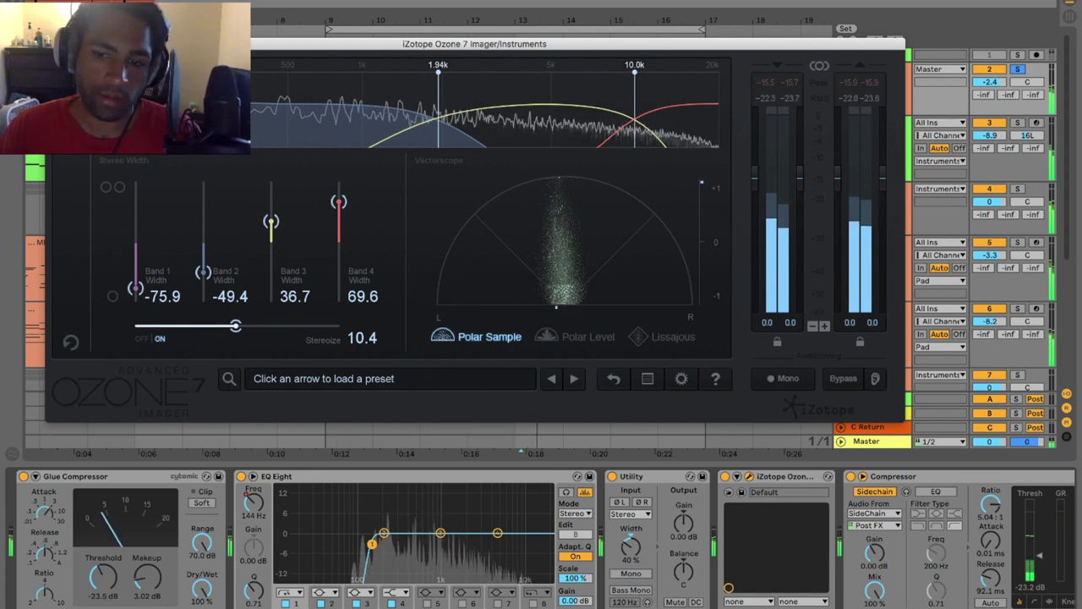
click(56, 44)
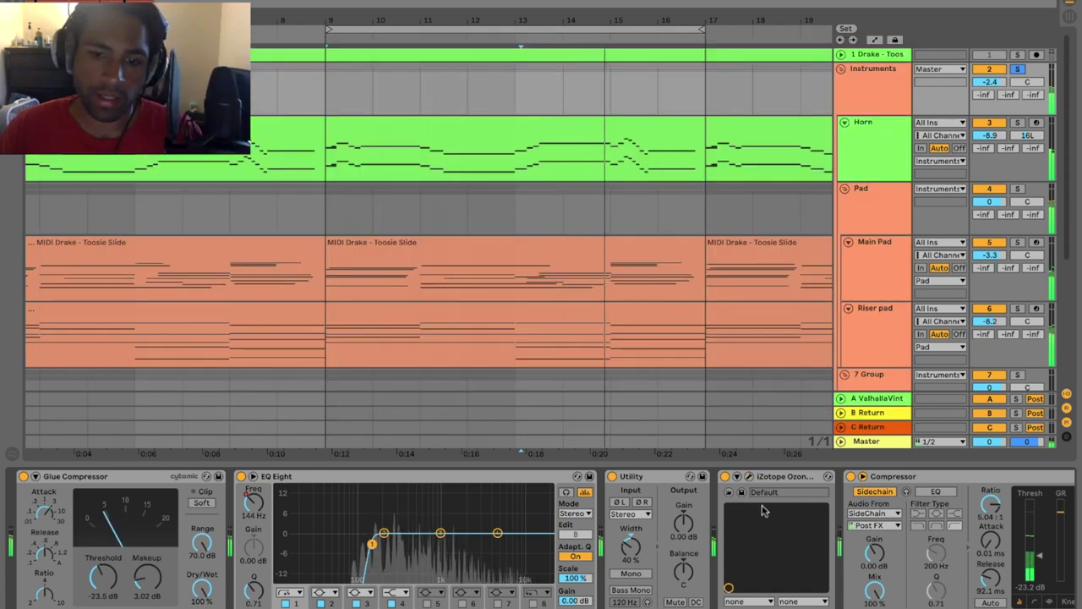
- Examine the Instruments group's sidechain Compressor, unfold the 808 group, and show the 808 track's devices
scroll(711, 544, right, 5)
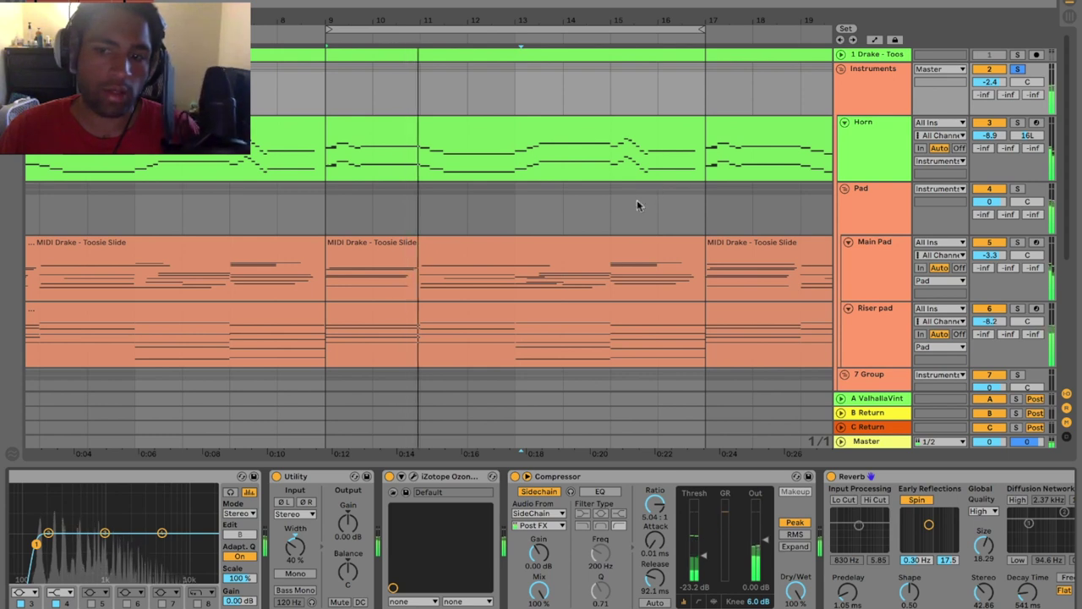
scroll(638, 200, down, 6)
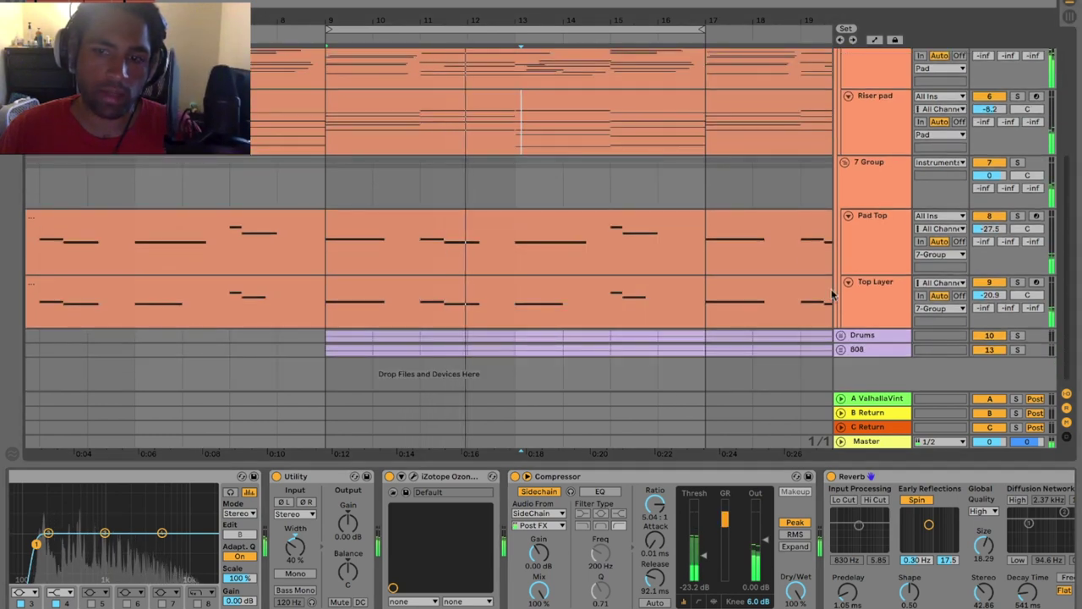
click(841, 350)
scroll(842, 350, down, 5)
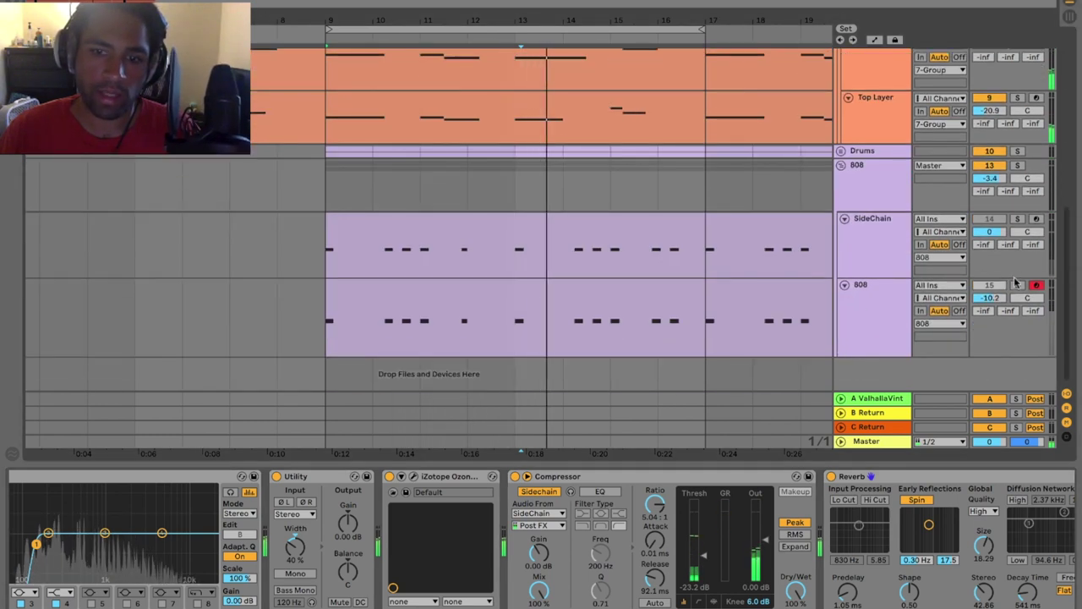
click(870, 305)
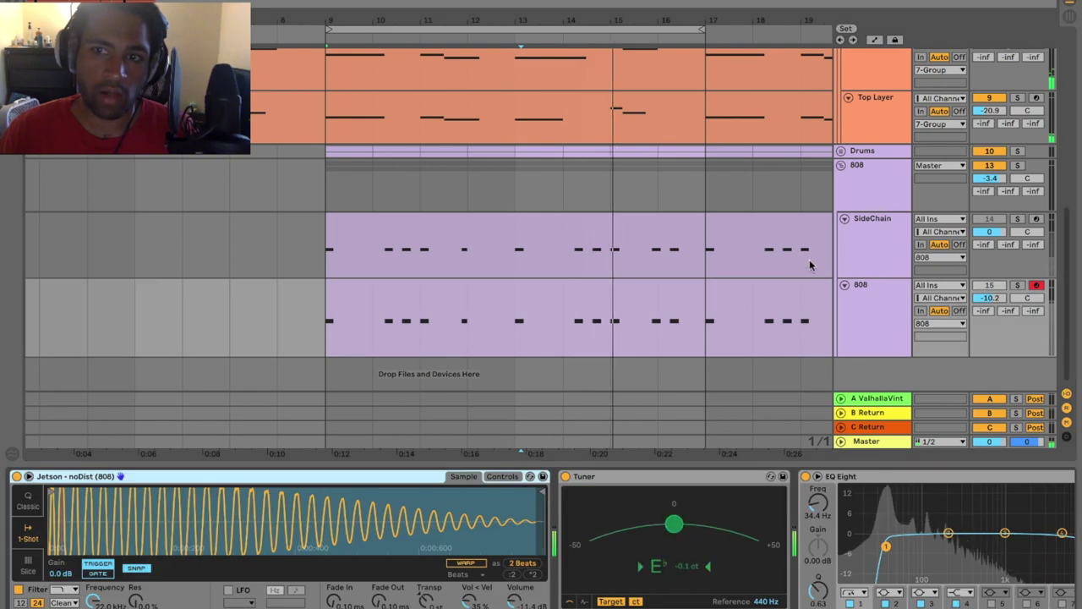
- Show the Instruments group's sidechain Compressor again and compare it with the SideChain track's notes in the 808 group
scroll(879, 102, up, 10)
click(879, 106)
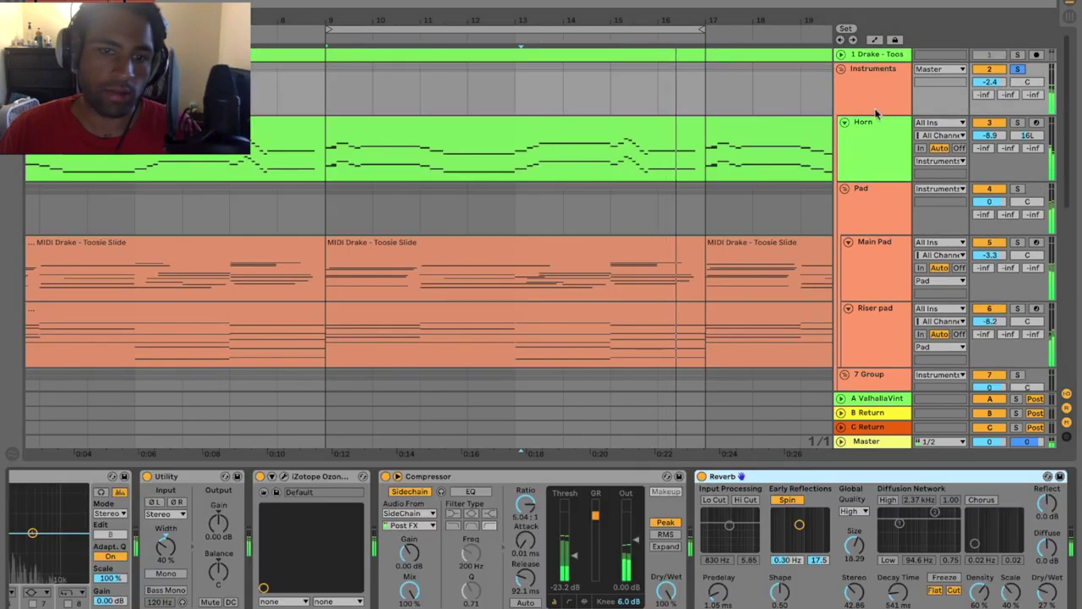
scroll(587, 321, down, 10)
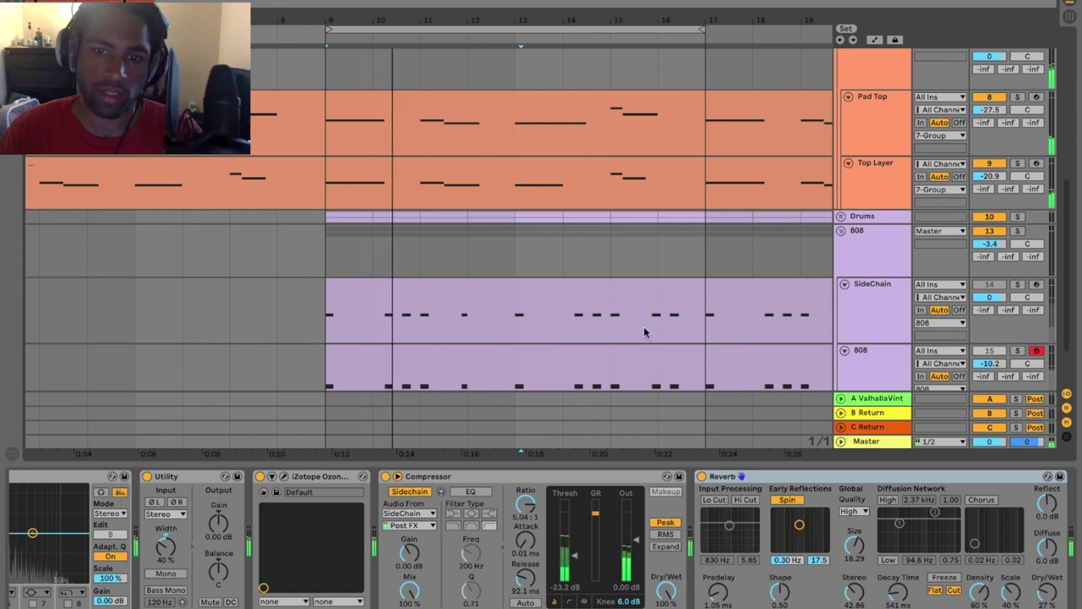
- Unfold the Drums group and set send A to -35.0 on the A-Trak Snare track and -22.0 on the BWB Hat track
click(841, 217)
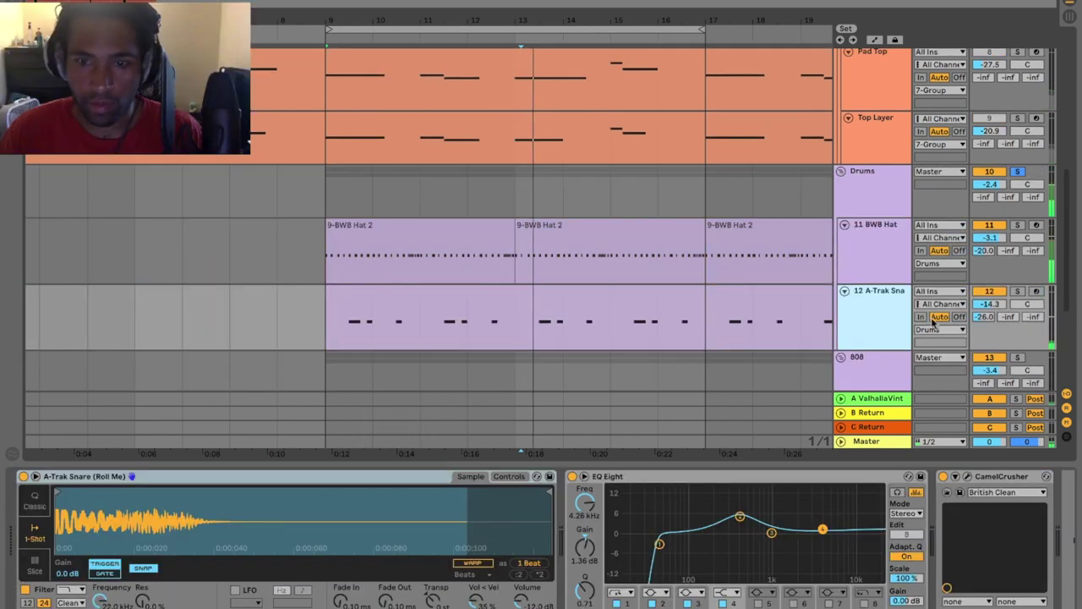
drag(984, 318, 985, 334)
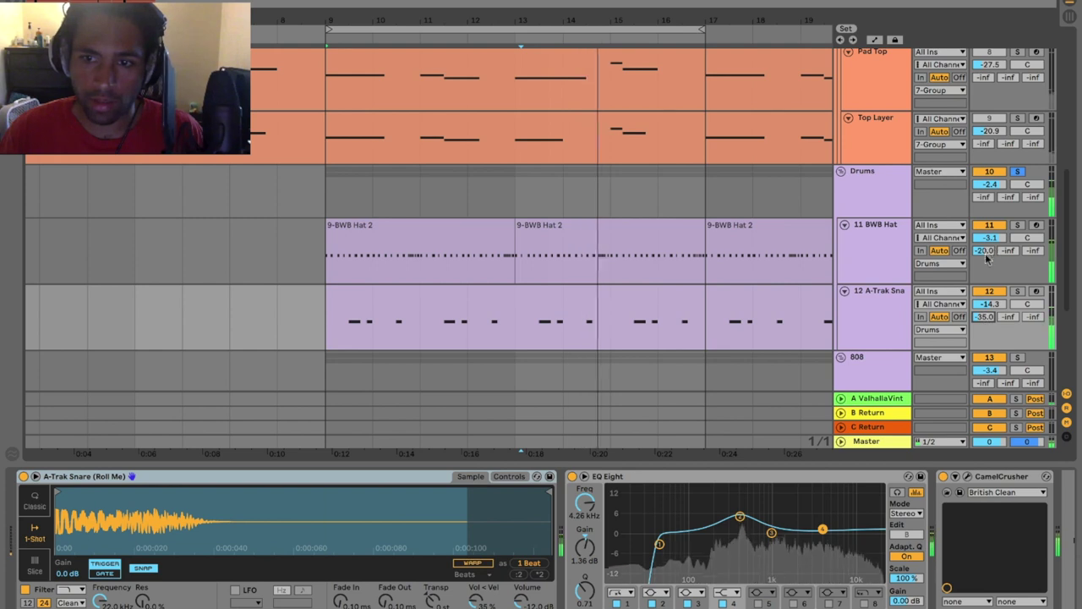
drag(987, 259, 987, 264)
- Open the first 9-BWB Hat 2 clip and examine the hat note just before bar 2 against the notes from bar 2 to 3.2
click(427, 238)
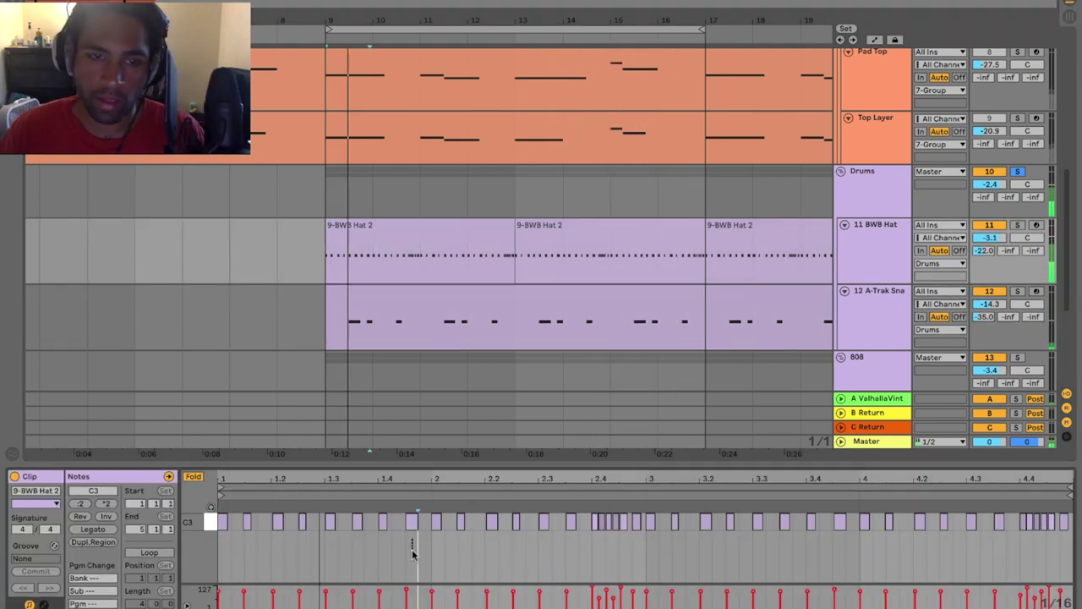
click(412, 522)
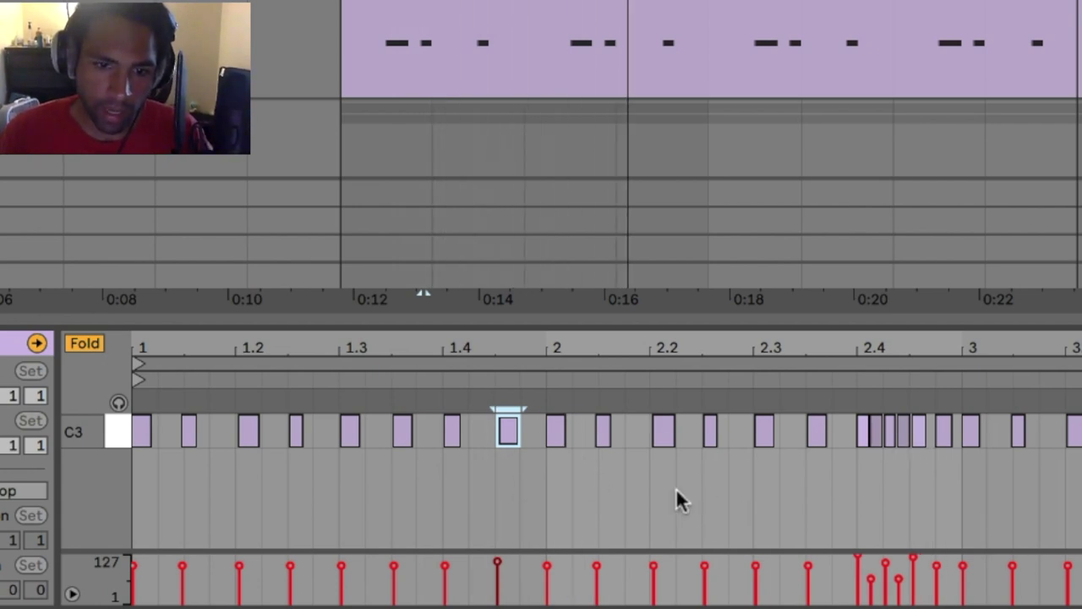
click(517, 460)
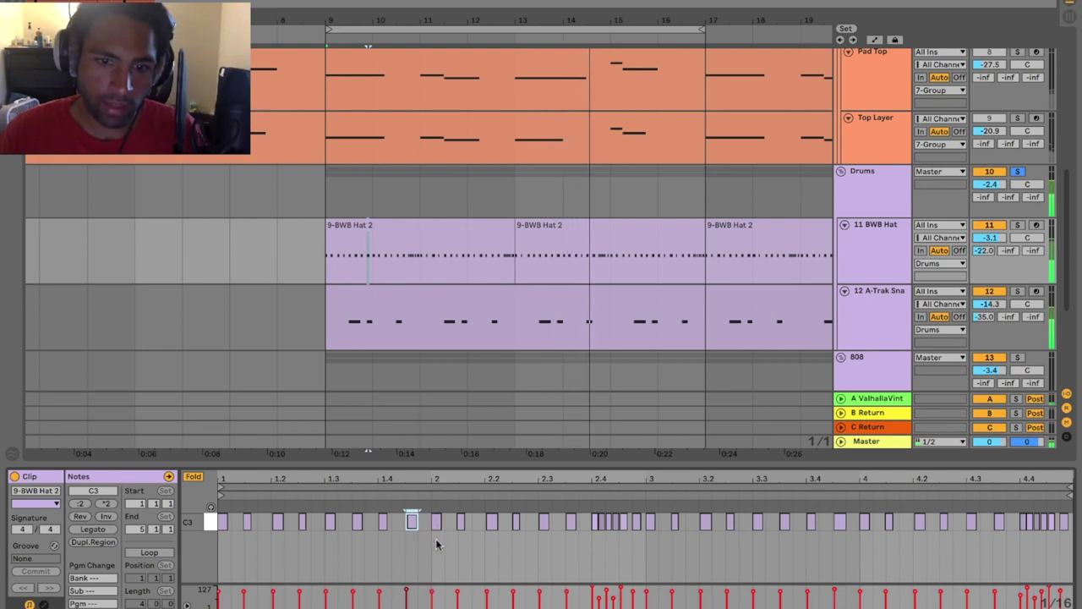
drag(437, 544, 705, 503)
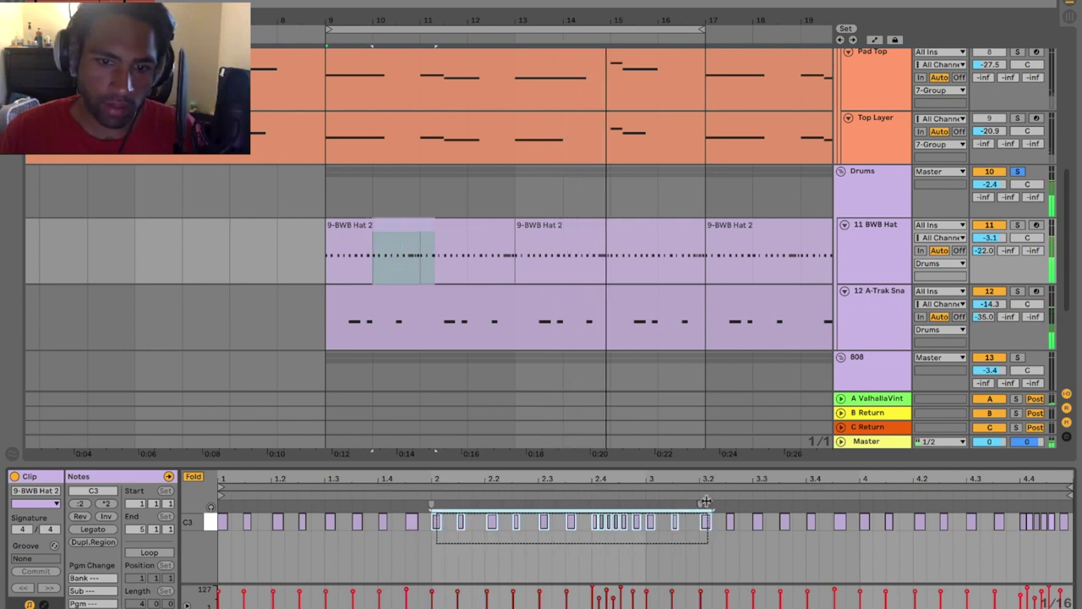
click(406, 519)
click(411, 523)
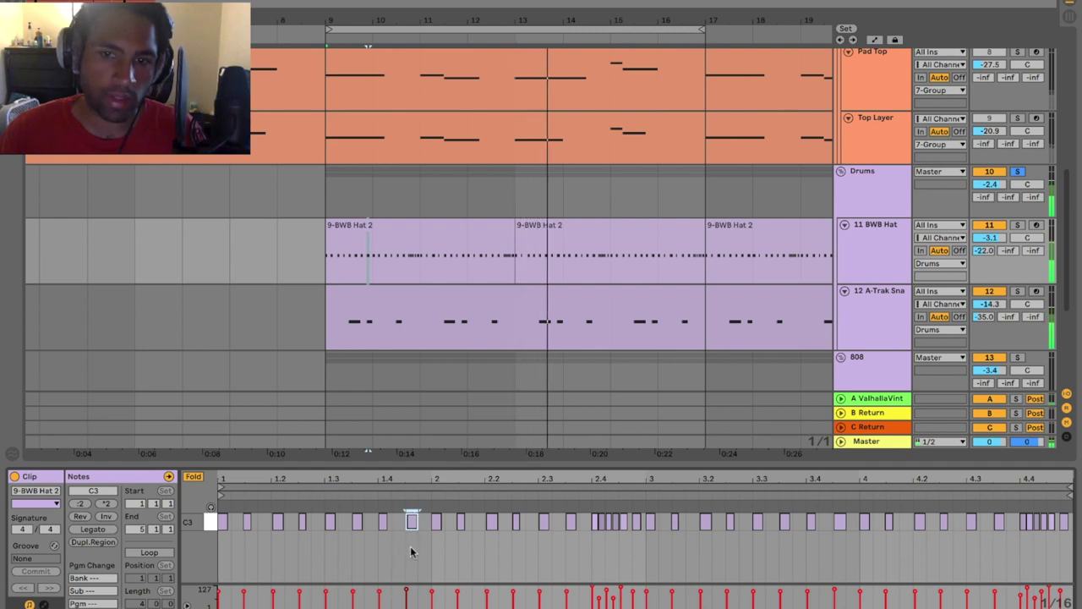
click(411, 503)
- Examine the fast hat roll at 2.4 in the 9-BWB Hat 2 clip, selecting its notes
drag(633, 479, 546, 542)
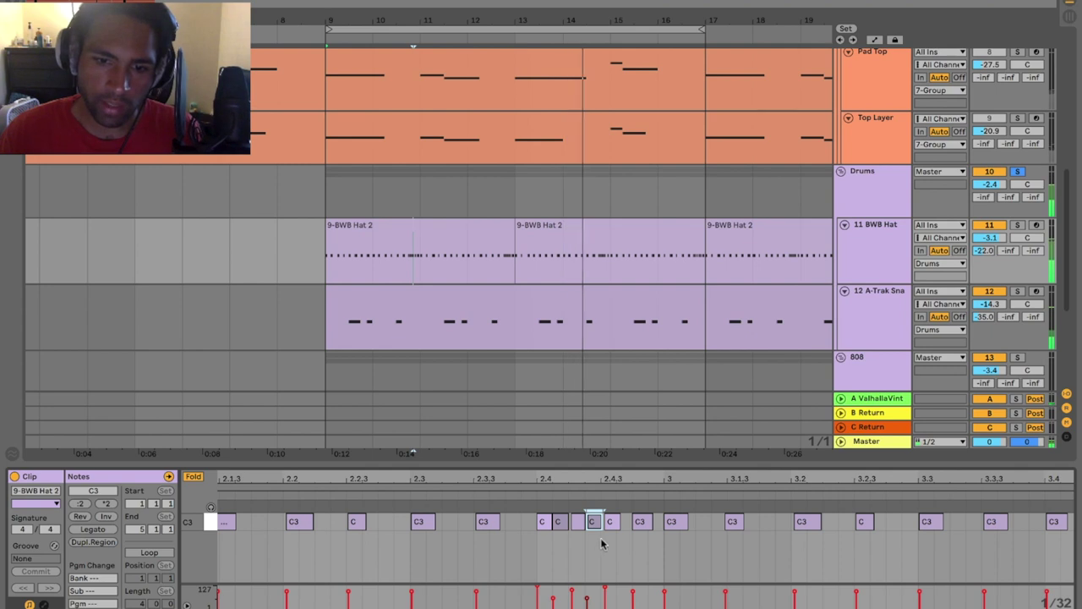
drag(621, 551, 510, 554)
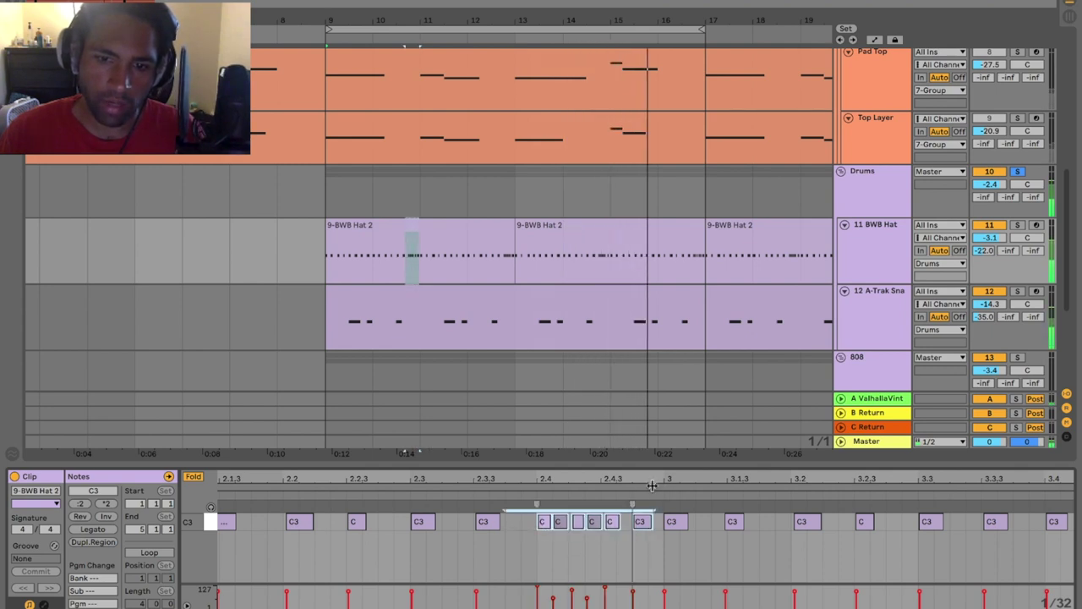
drag(541, 478, 516, 414)
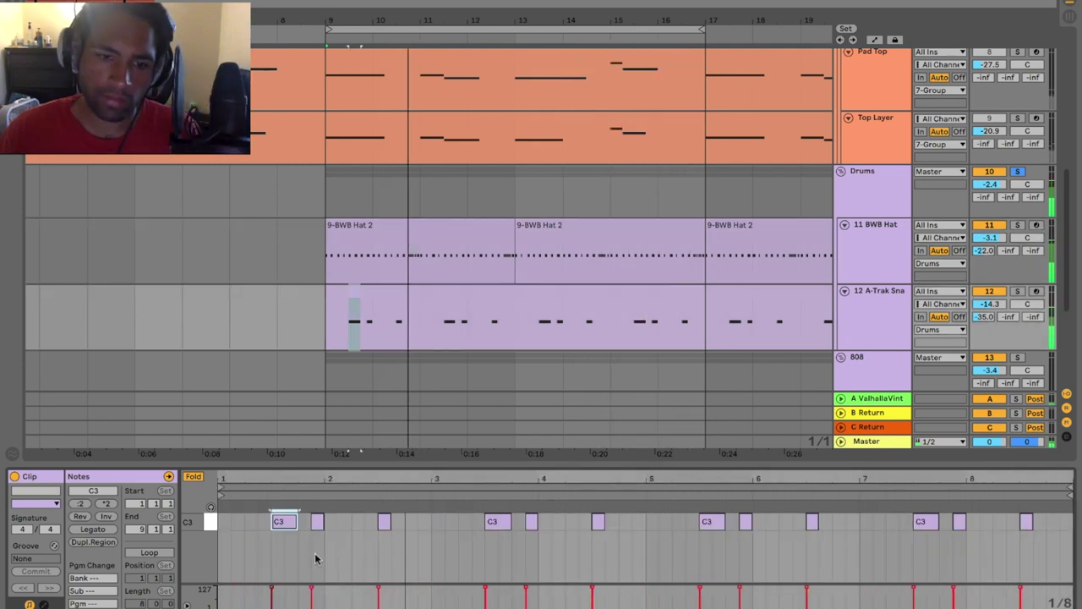
- Examine the A-Trak Snare clip's note pattern, selecting individual snare hits across bars 1 to 8
drag(316, 559, 280, 513)
drag(366, 549, 407, 507)
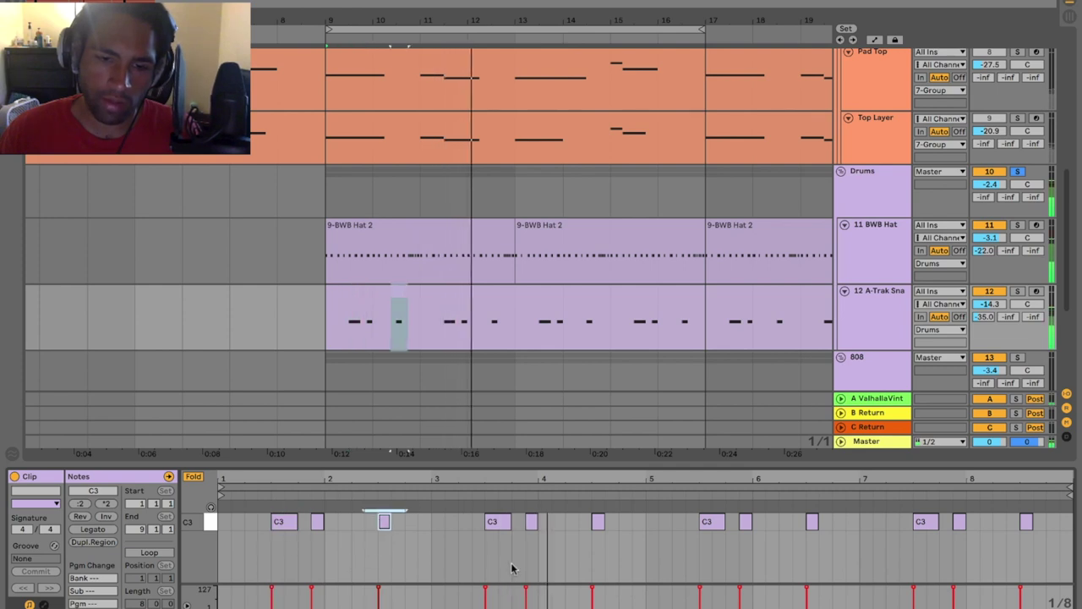
drag(559, 565, 621, 537)
drag(696, 555, 721, 514)
click(812, 521)
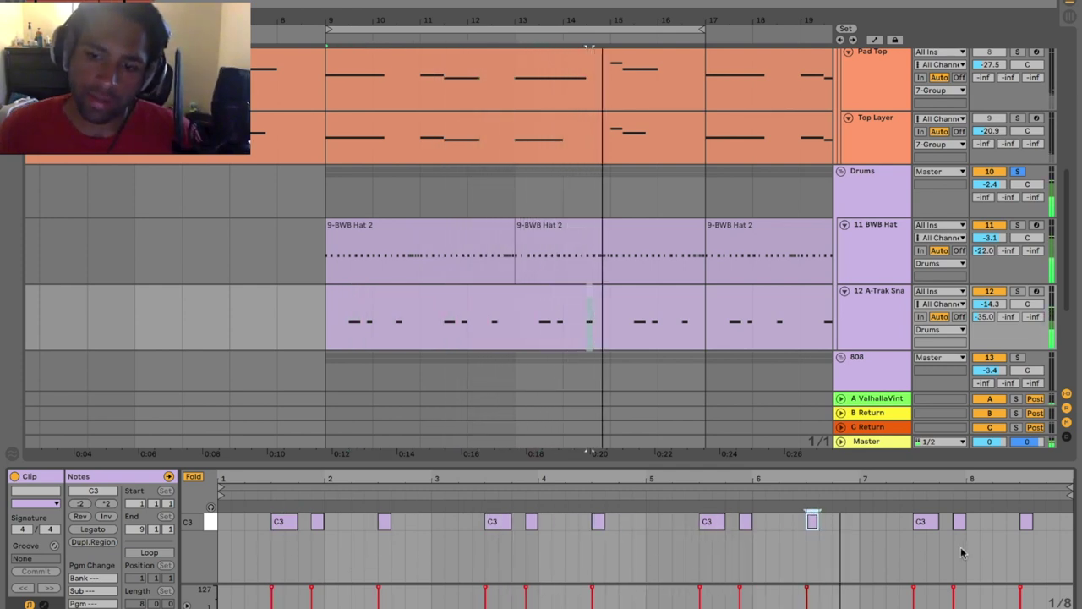
click(959, 521)
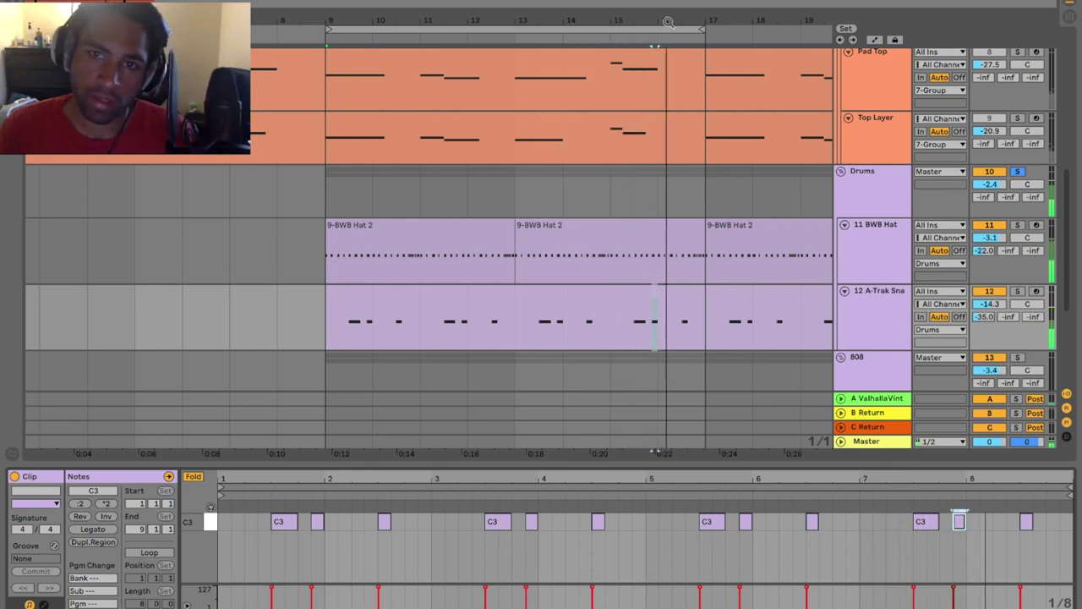
- Show the 808 group's tracks and examine the B2 note pattern in the 808 clip
scroll(561, 66, down, 2)
scroll(652, 118, down, 4)
drag(347, 271, 392, 270)
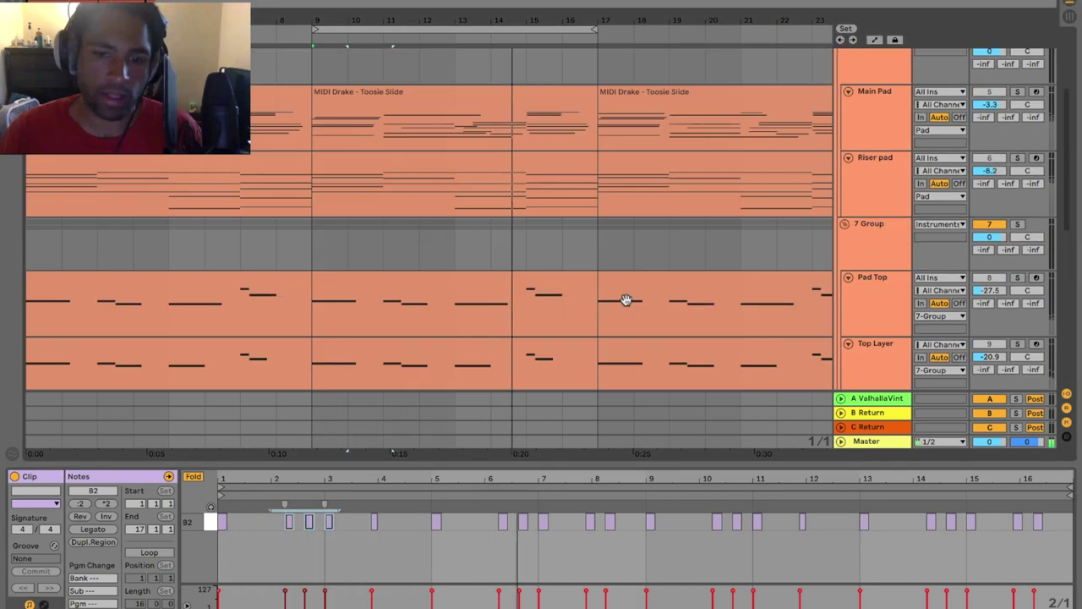
scroll(626, 301, down, 1)
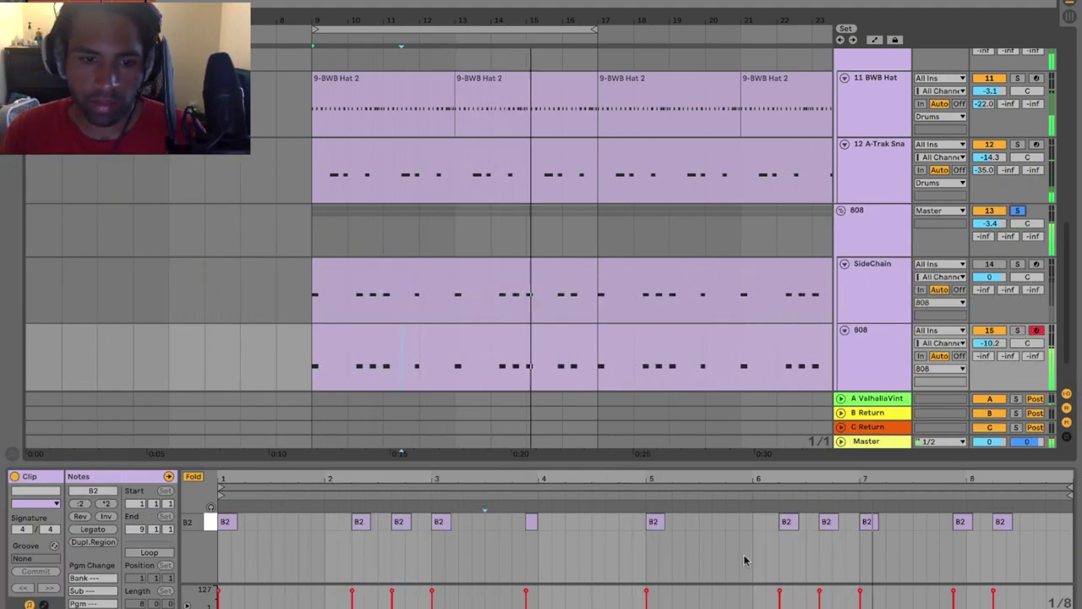
drag(408, 549, 361, 525)
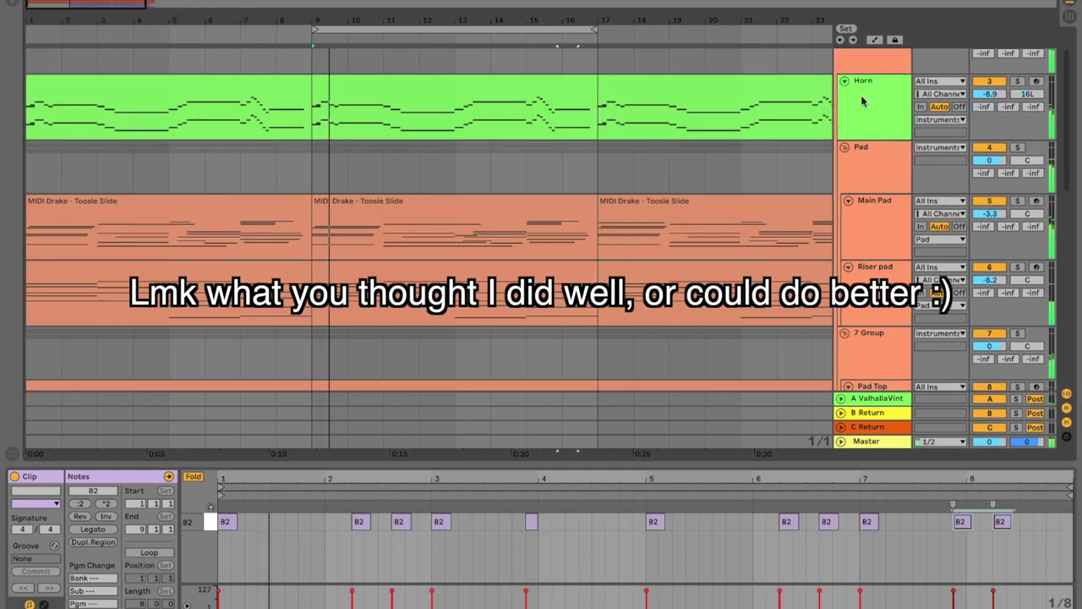
- Fold the Instruments group to review the whole arrangement, and unfold it again to show its tracks
scroll(863, 107, up, 2)
click(842, 70)
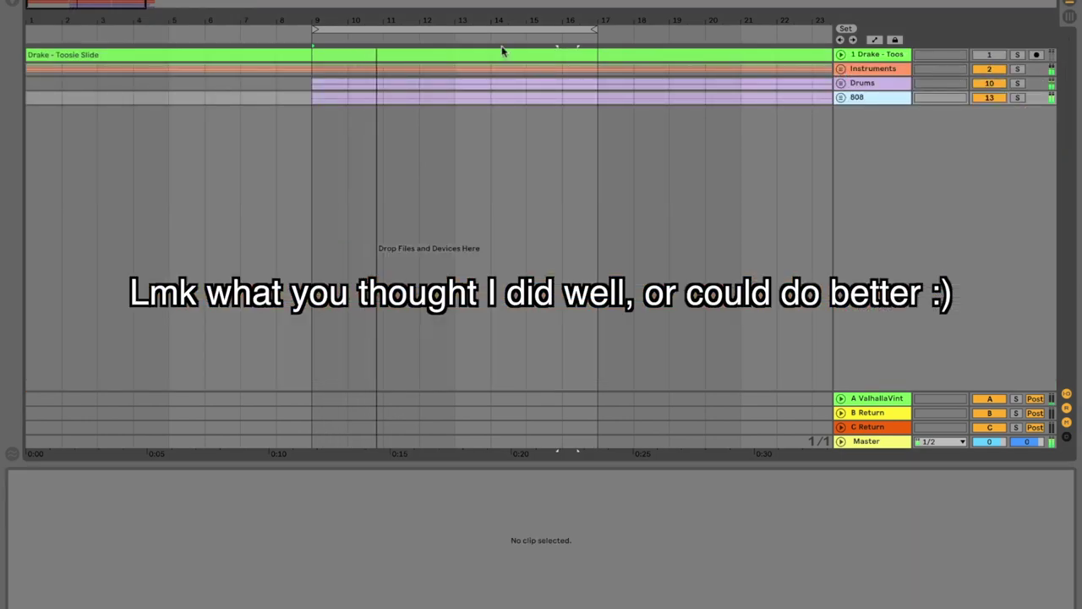
drag(501, 22, 282, 22)
click(842, 70)
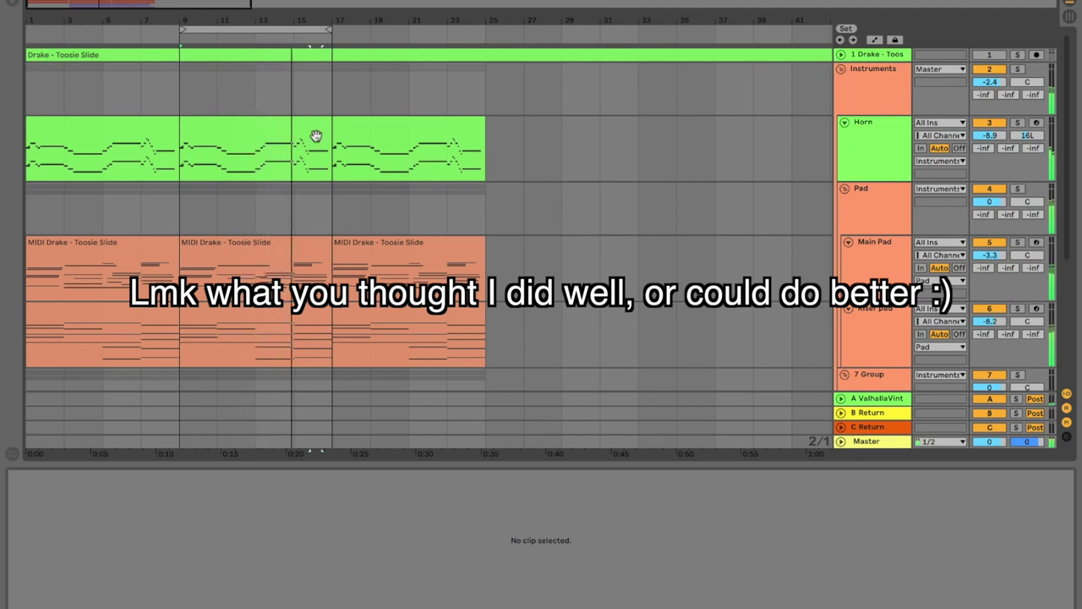
- Open the Riser pad clip at bar 9, enlarge the note editor to show all its chord notes, and hide the editor
click(284, 343)
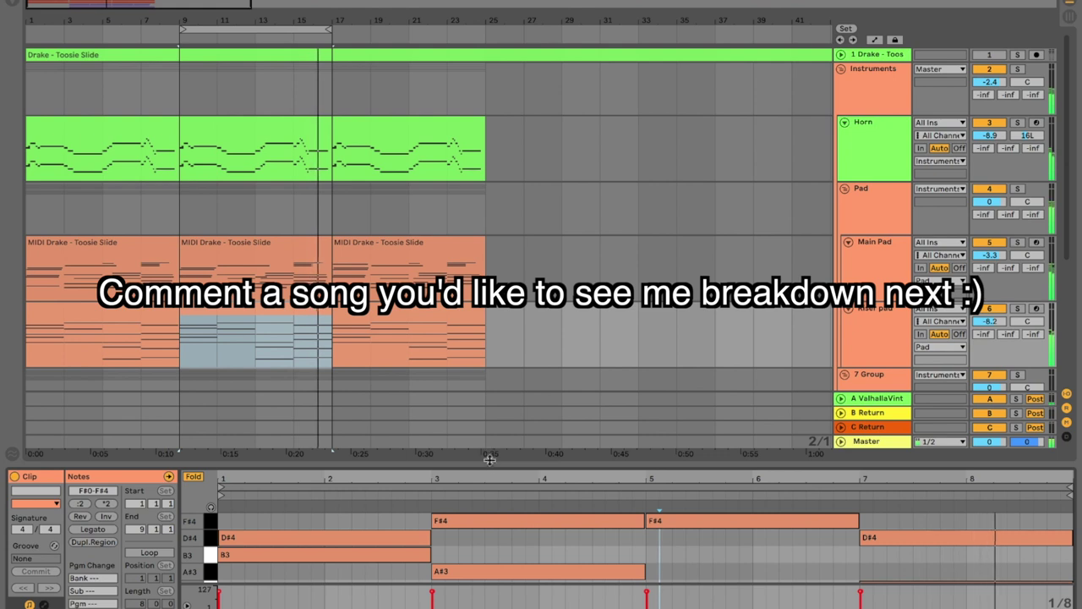
drag(489, 459, 501, 241)
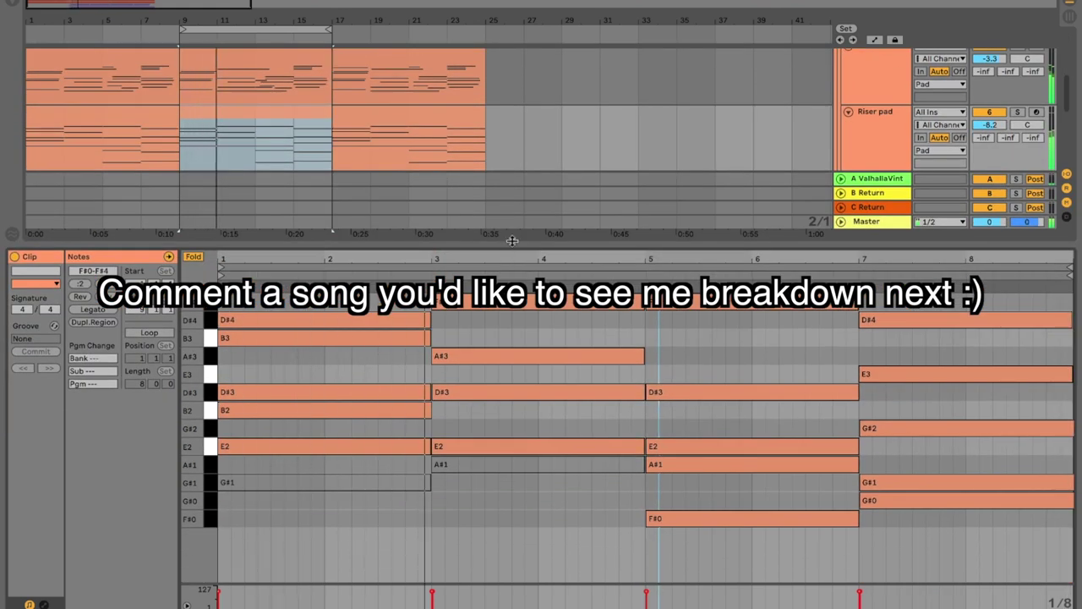
drag(512, 241, 518, 587)
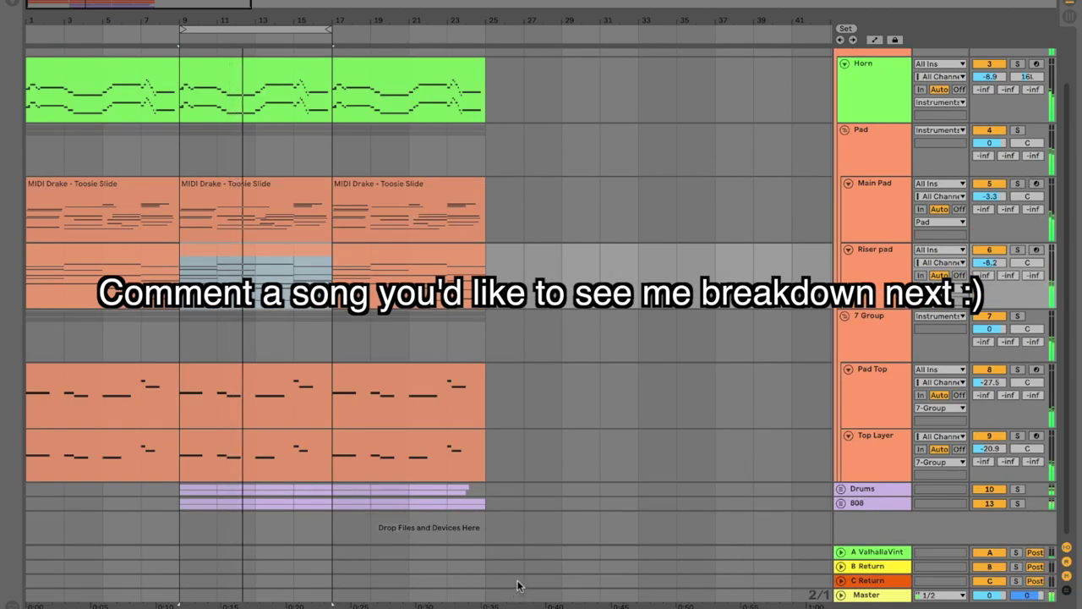